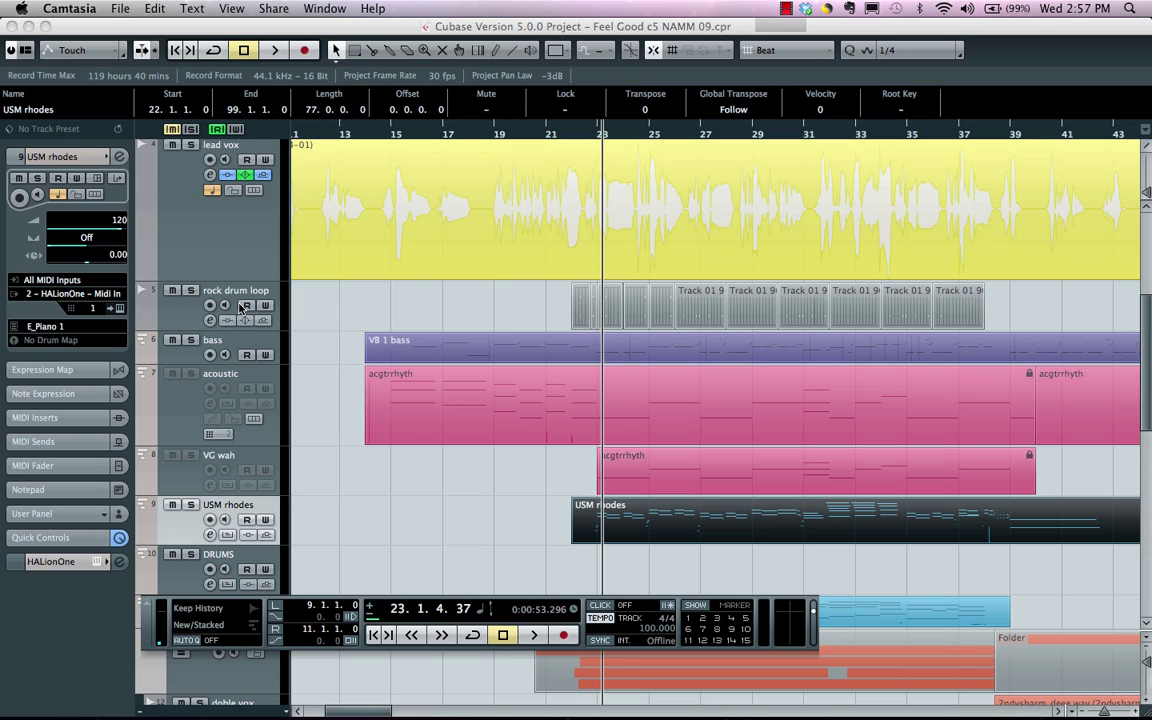
Step: Open the USM rhodes part in the Key Editor and zoom in around bars 25–26
double_click(636, 528)
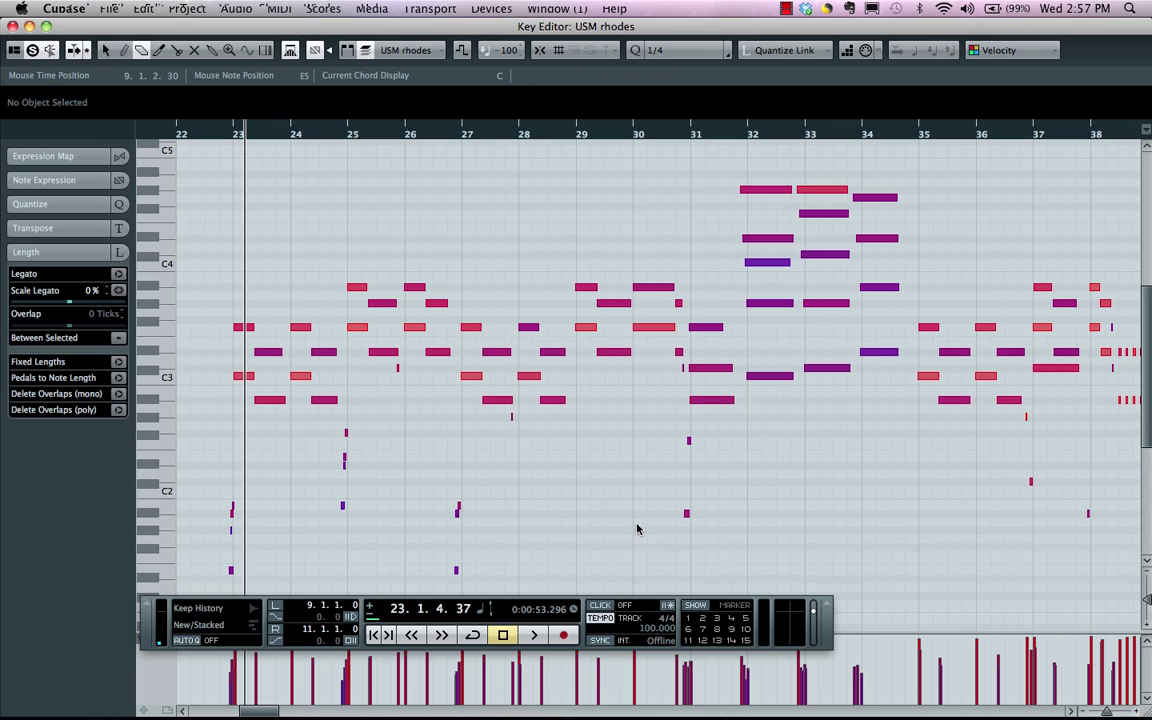
click(362, 135)
drag(362, 138, 229, 136)
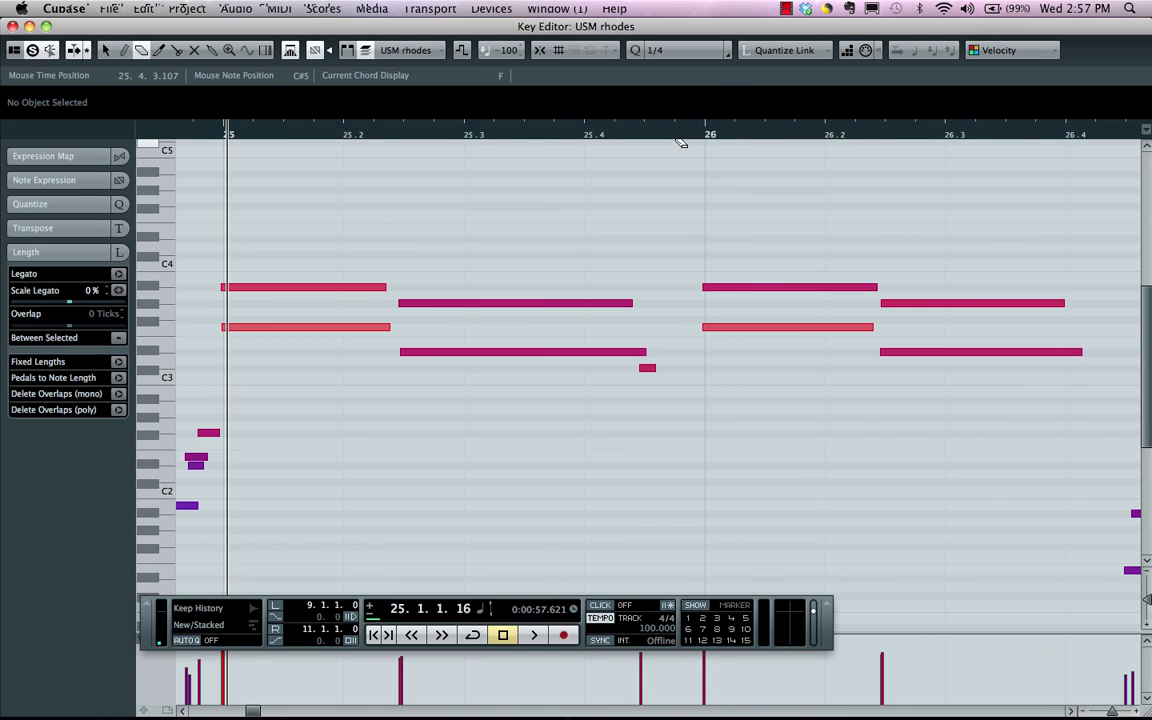
mouse_move(679, 142)
mouse_down()
mouse_move(712, 142)
mouse_move(684, 193)
mouse_move(679, 158)
mouse_up()
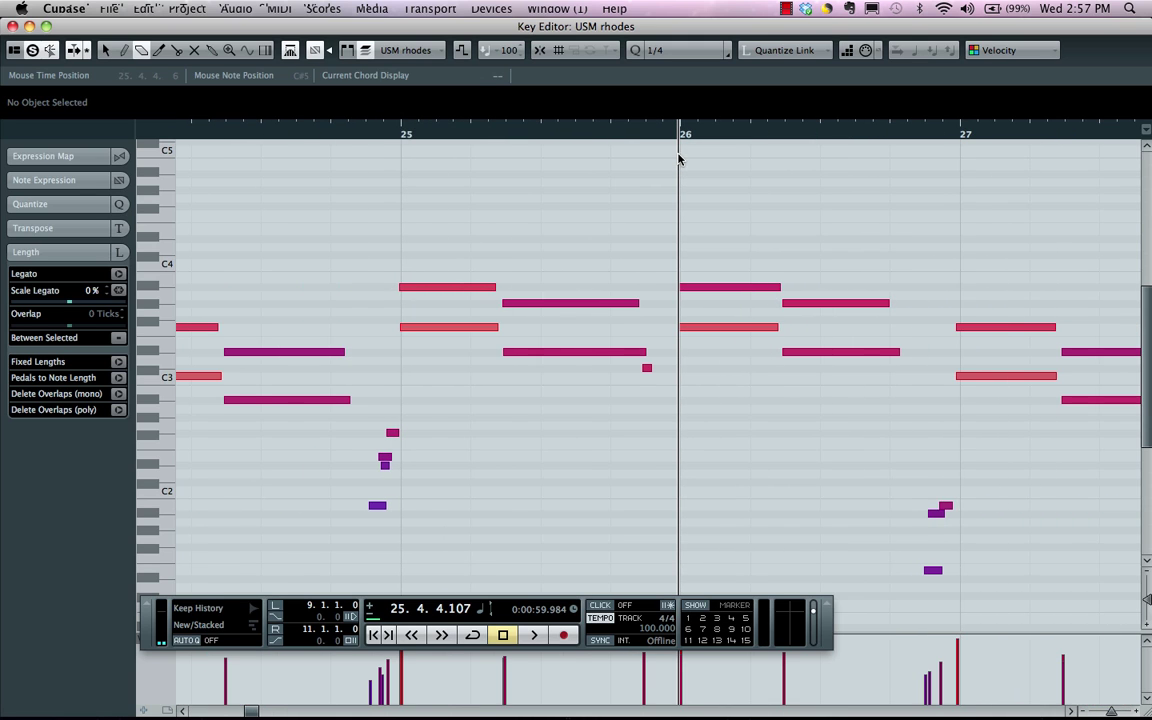
Step: Play the chords from bar 27, zoom out to bars 24–33, and return the playhead to bar 23
click(979, 136)
key(space)
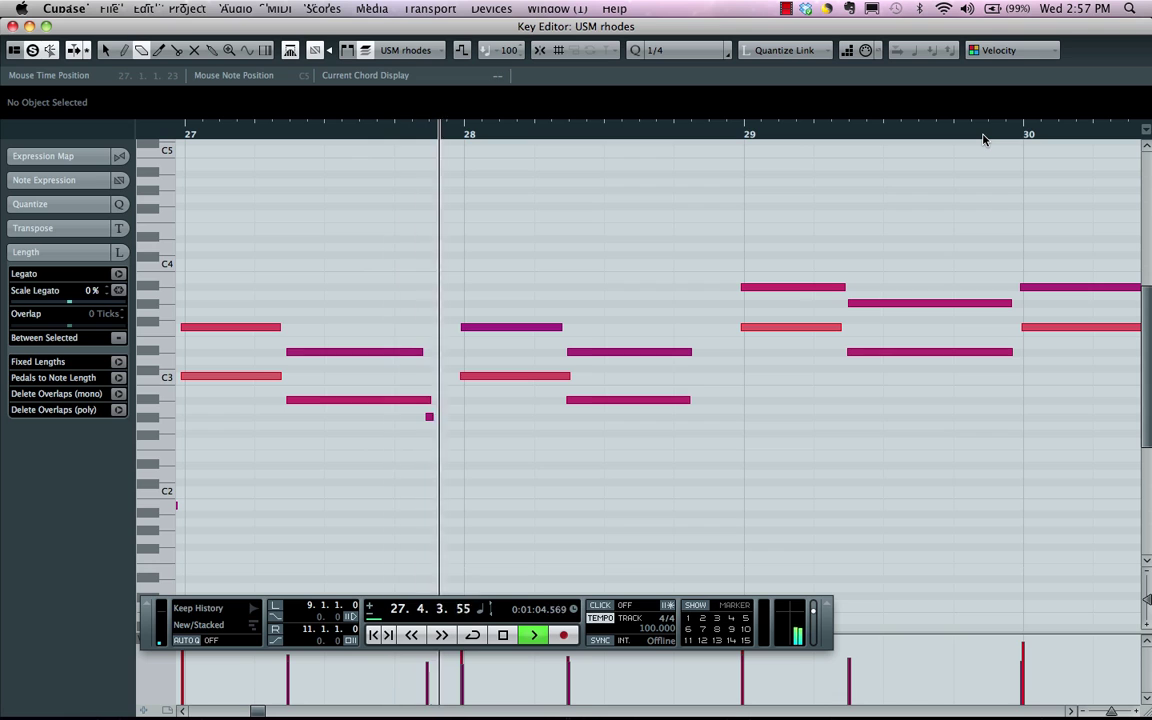
key(g)
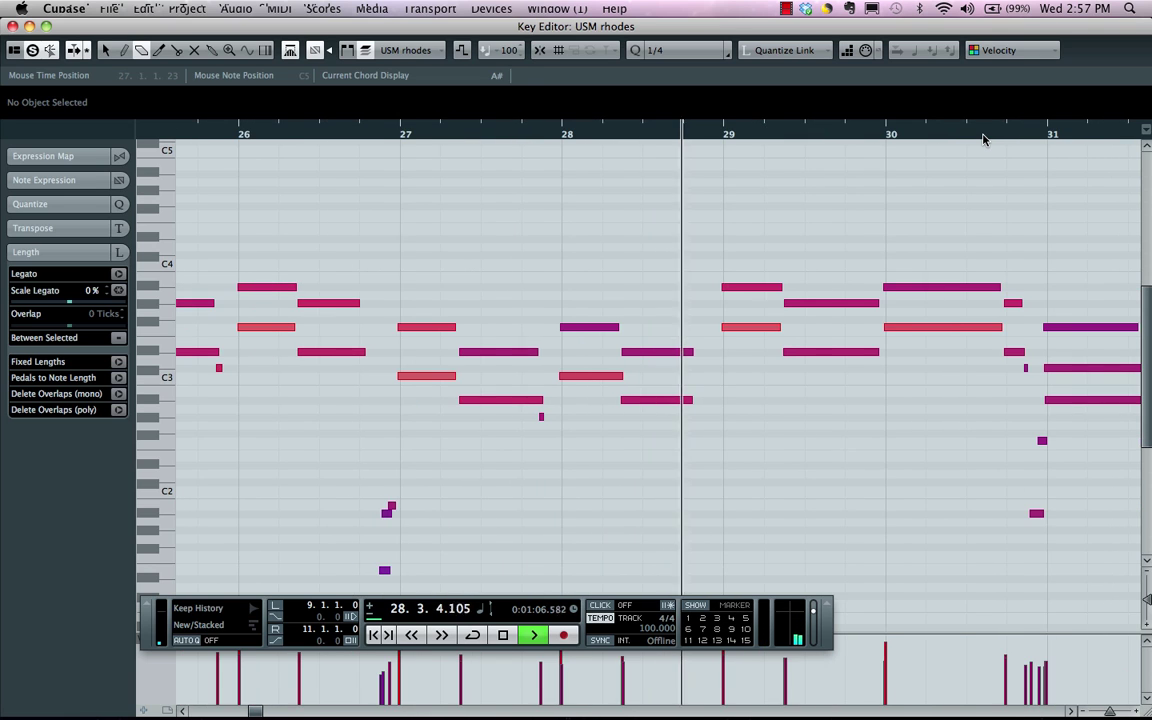
key(g)
key(g)
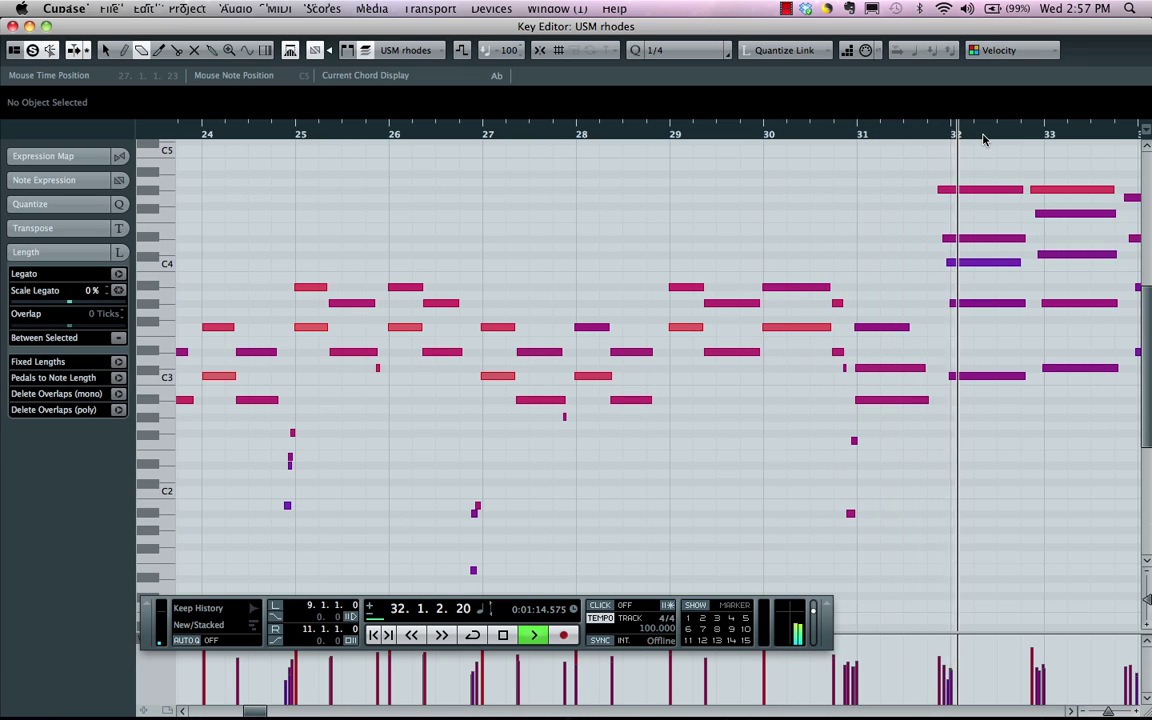
drag(545, 140, 277, 162)
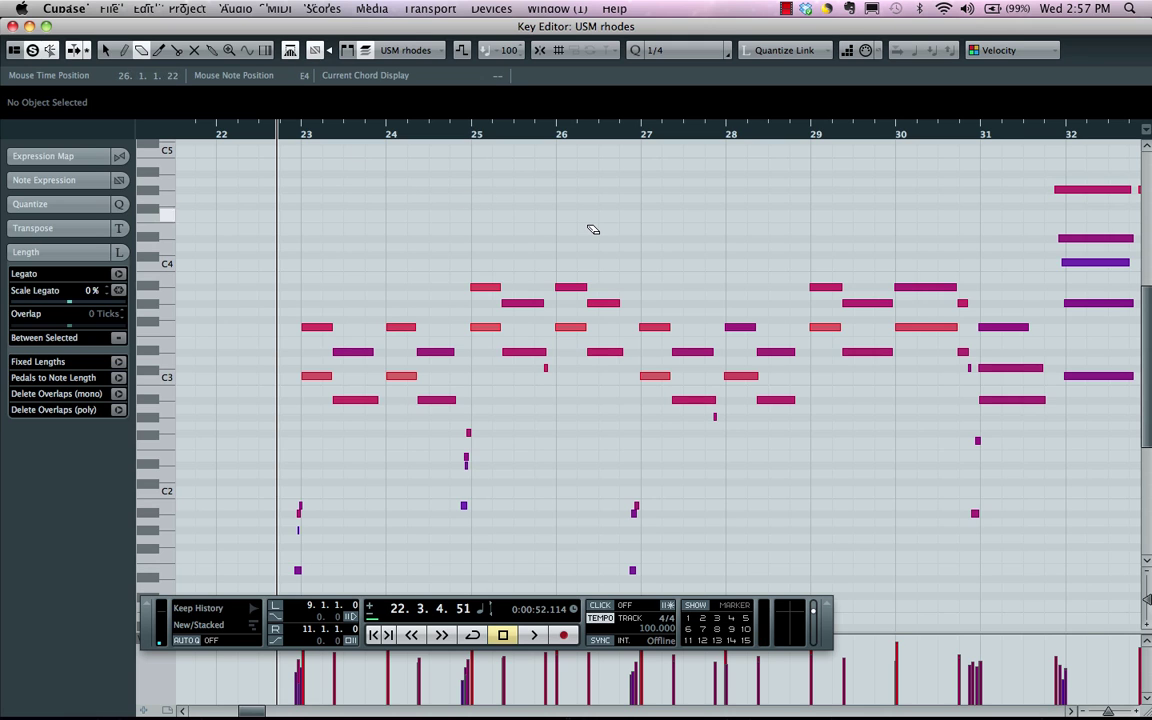
Step: Open the USM rhodes part as notation via Scores > Open Selection
click(323, 8)
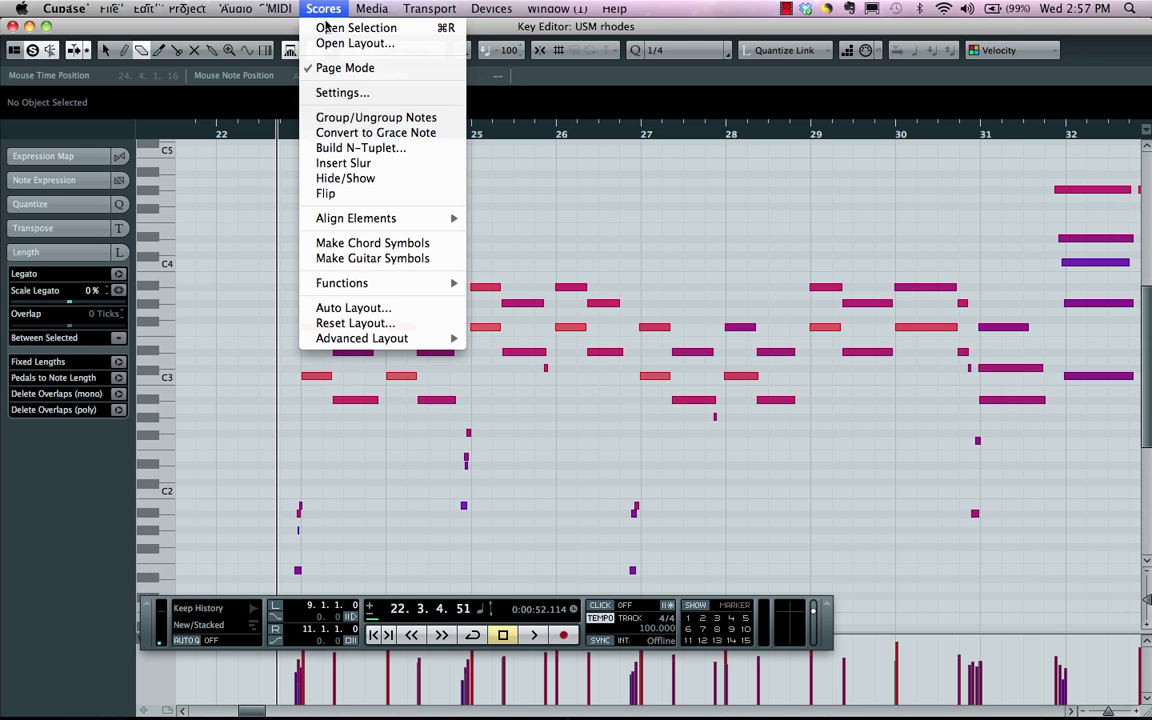
click(326, 26)
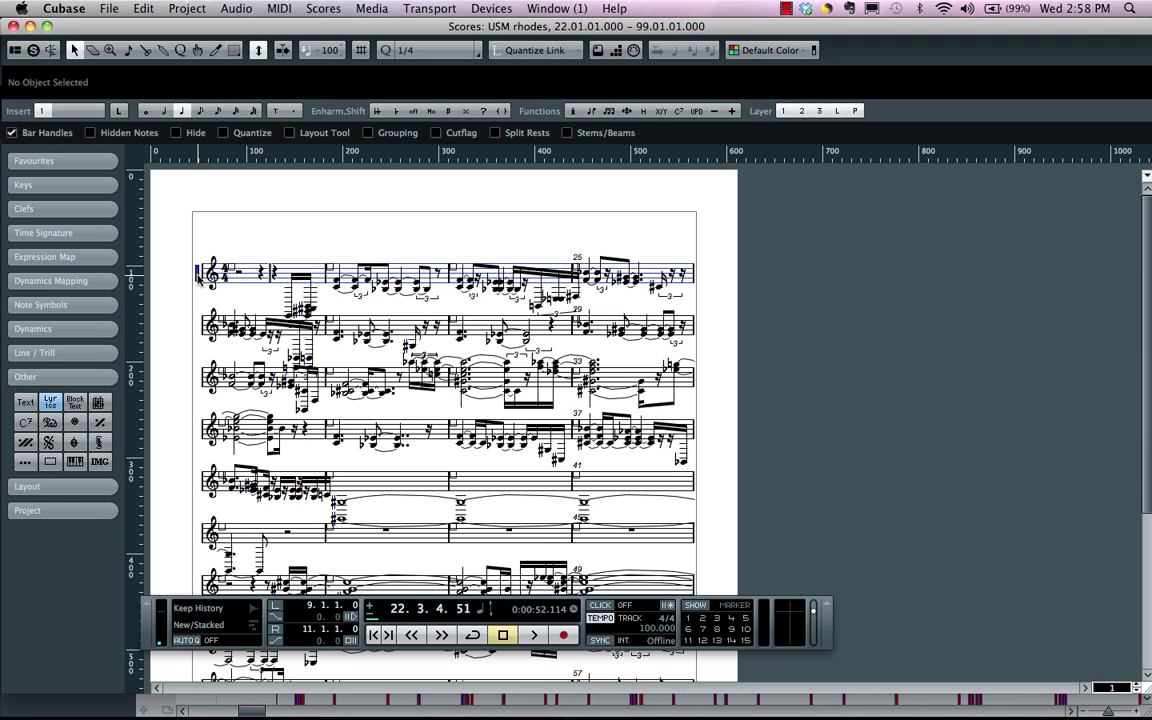
Step: In the rhodes staff settings, step the key signature up to three flats
double_click(198, 277)
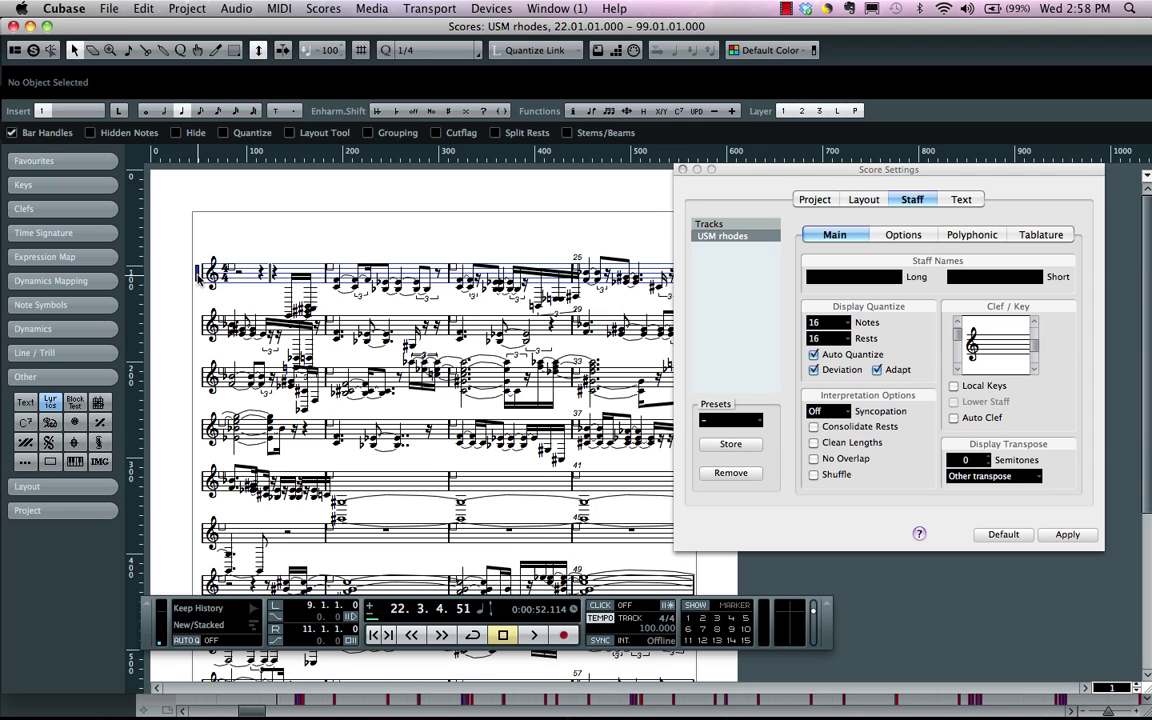
drag(773, 175, 499, 180)
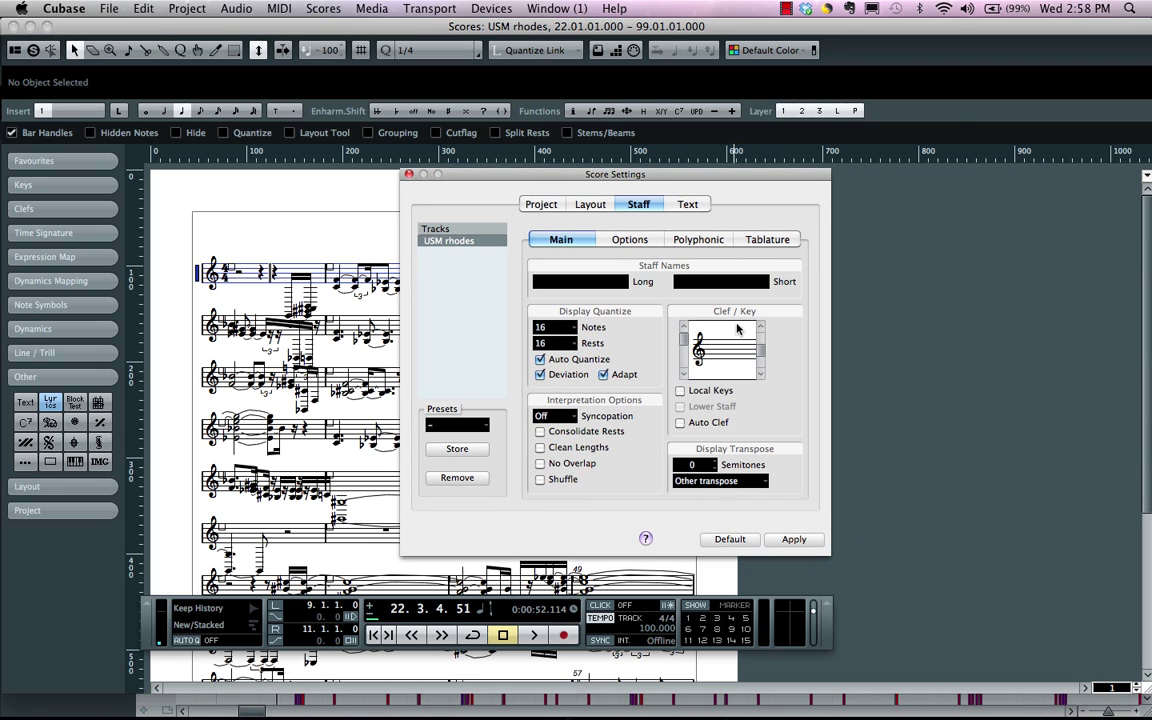
click(760, 375)
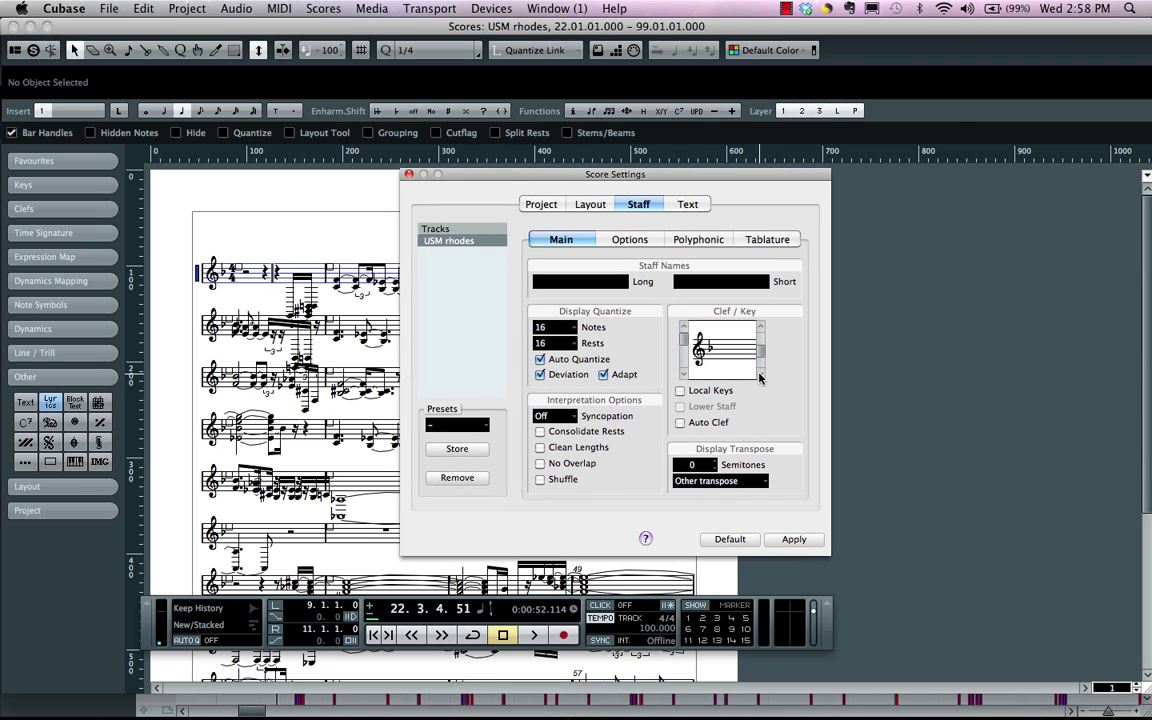
click(760, 375)
click(760, 375)
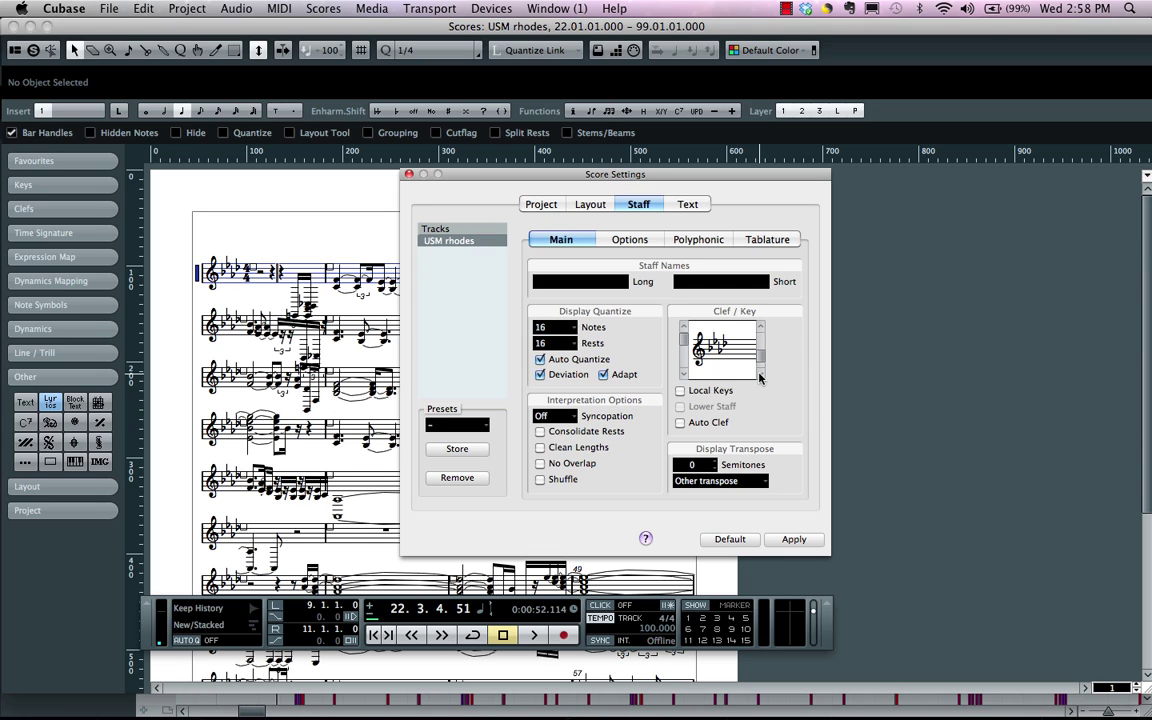
click(744, 481)
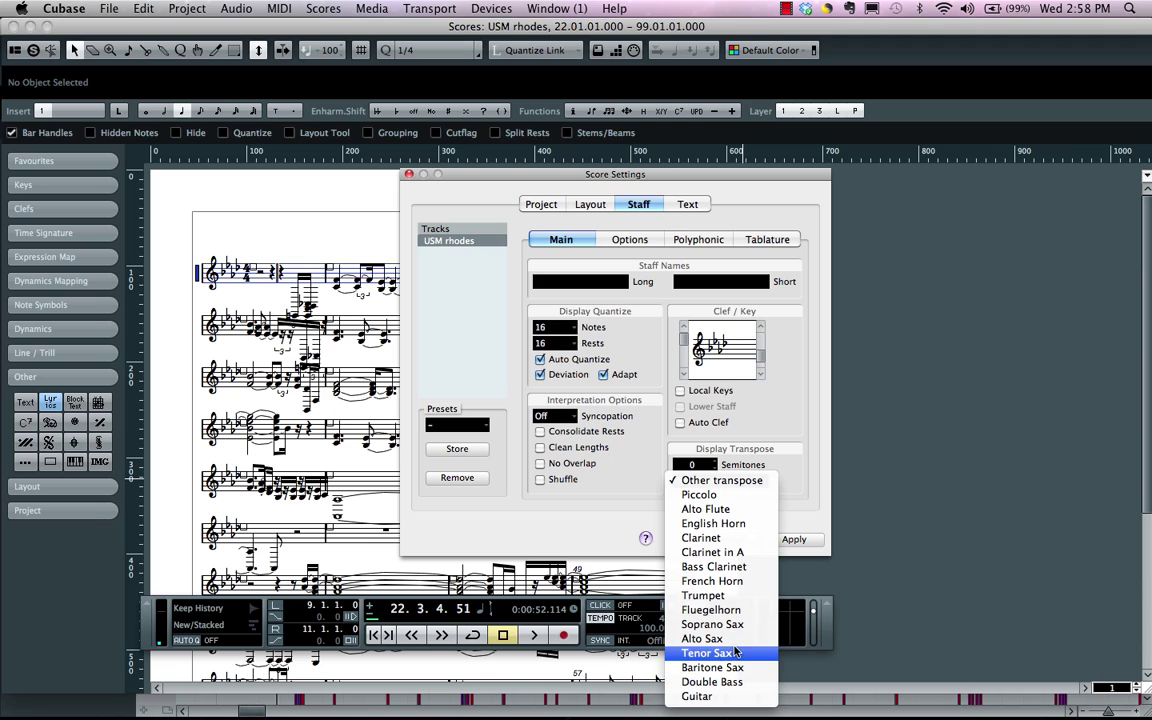
Step: Turn off Auto Quantize, set display Notes 8 and Rests 4, and enable Consolidate Rests, Clean Lengths, No Overlap
click(576, 338)
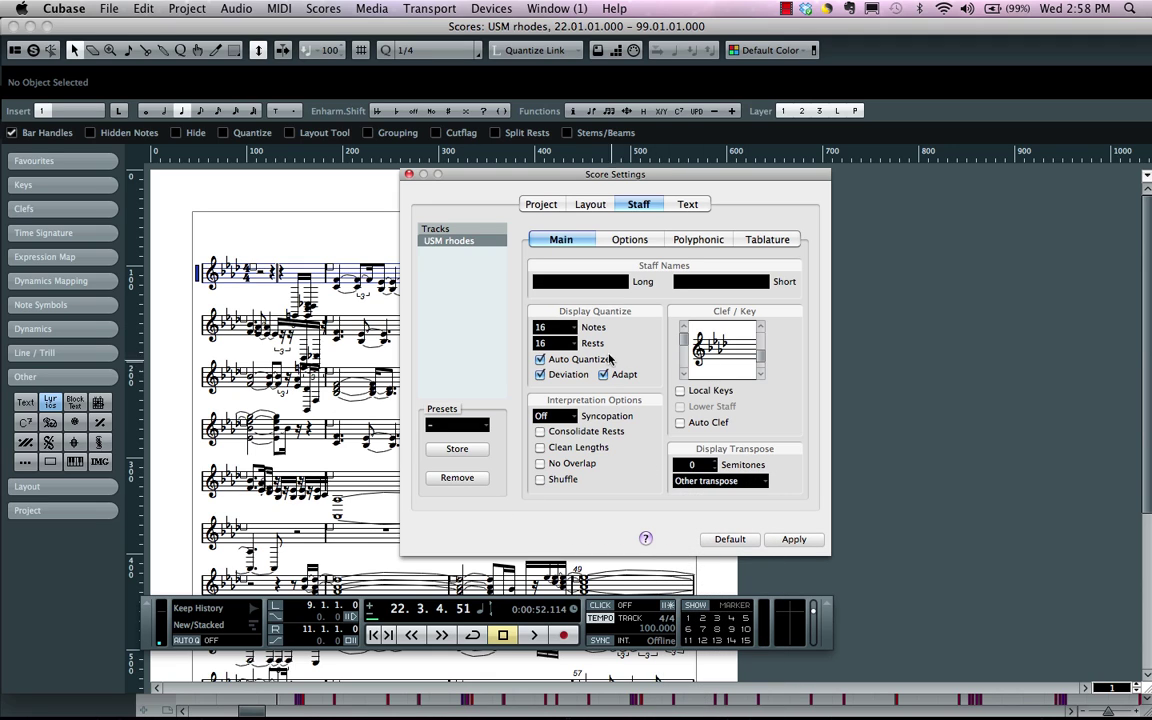
click(540, 359)
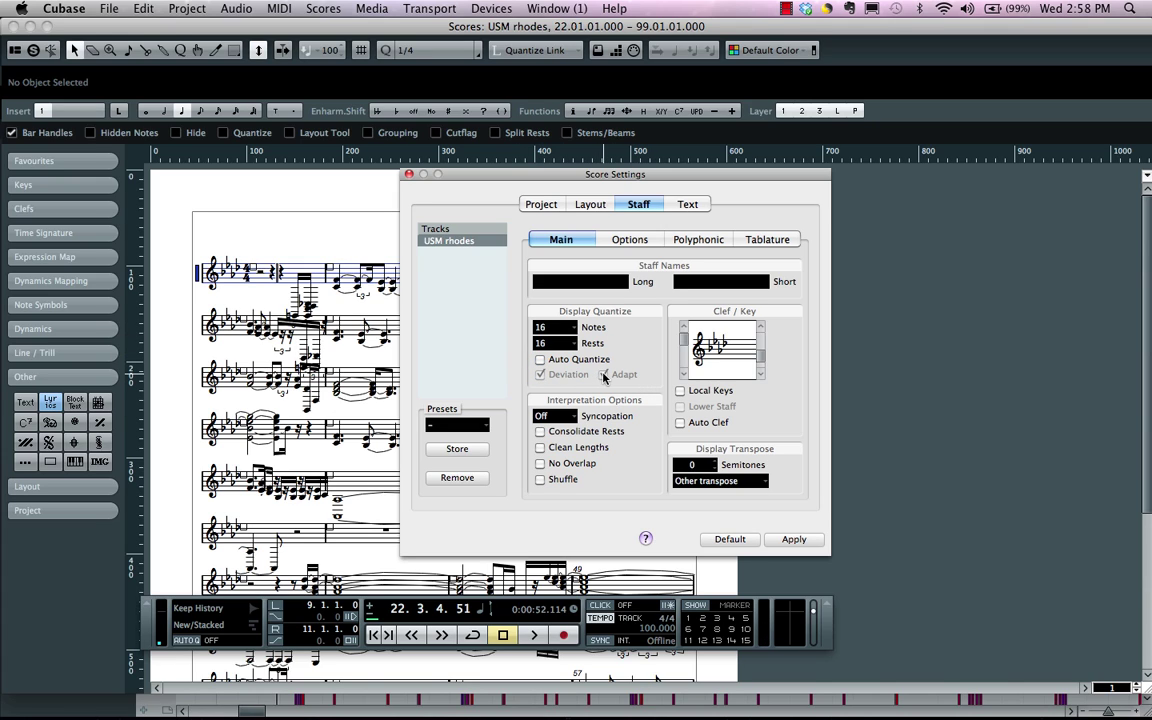
click(556, 327)
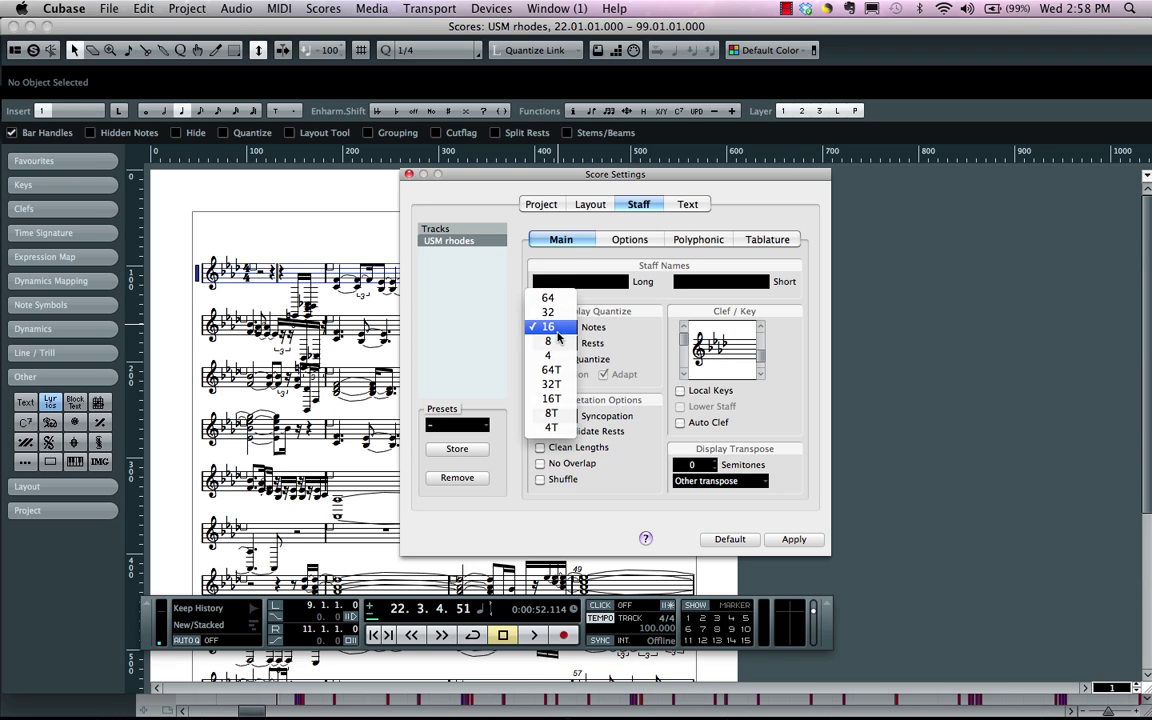
click(559, 343)
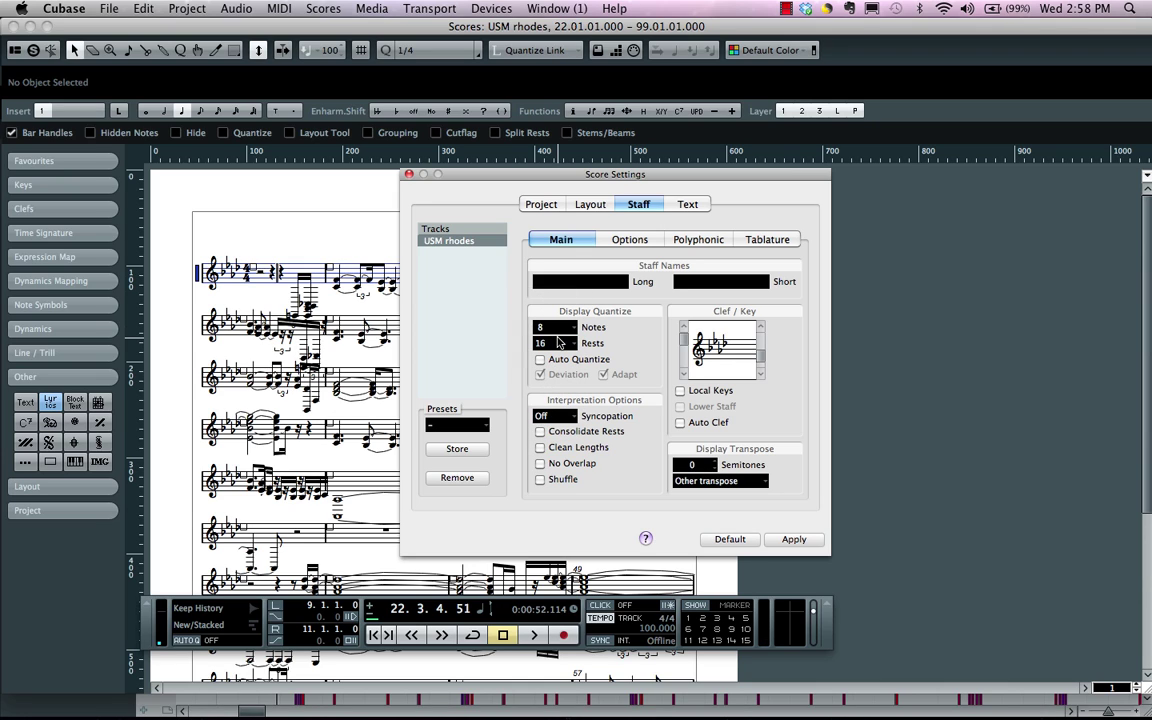
click(560, 343)
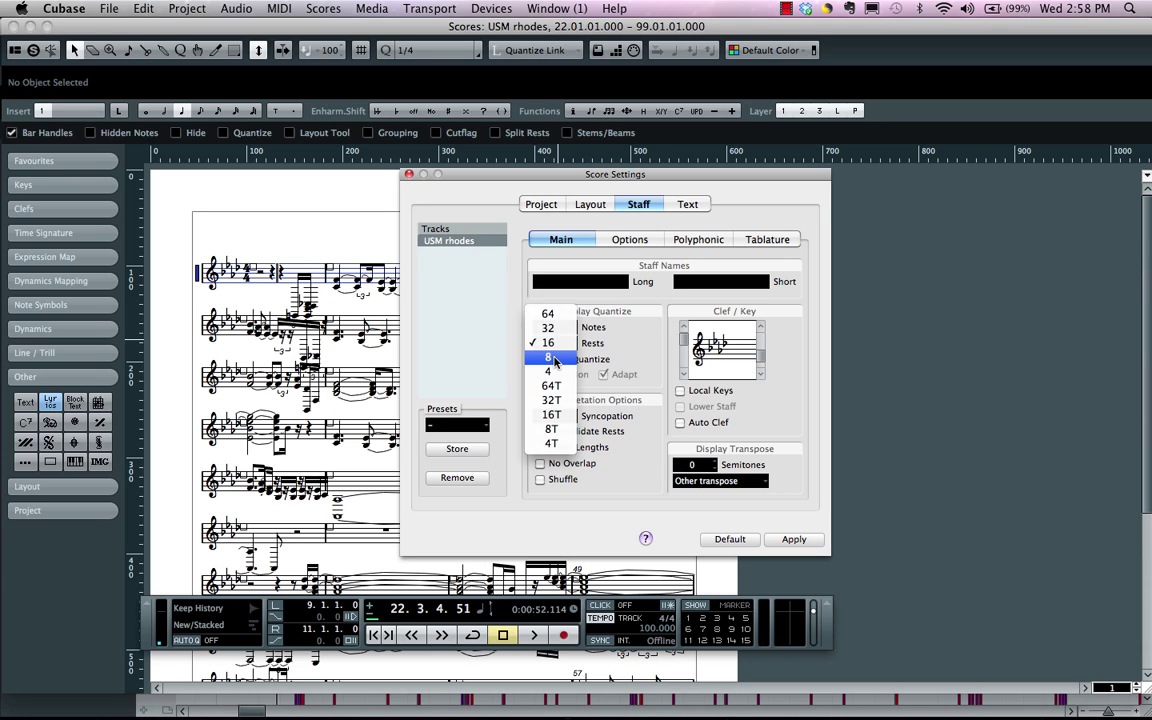
click(553, 371)
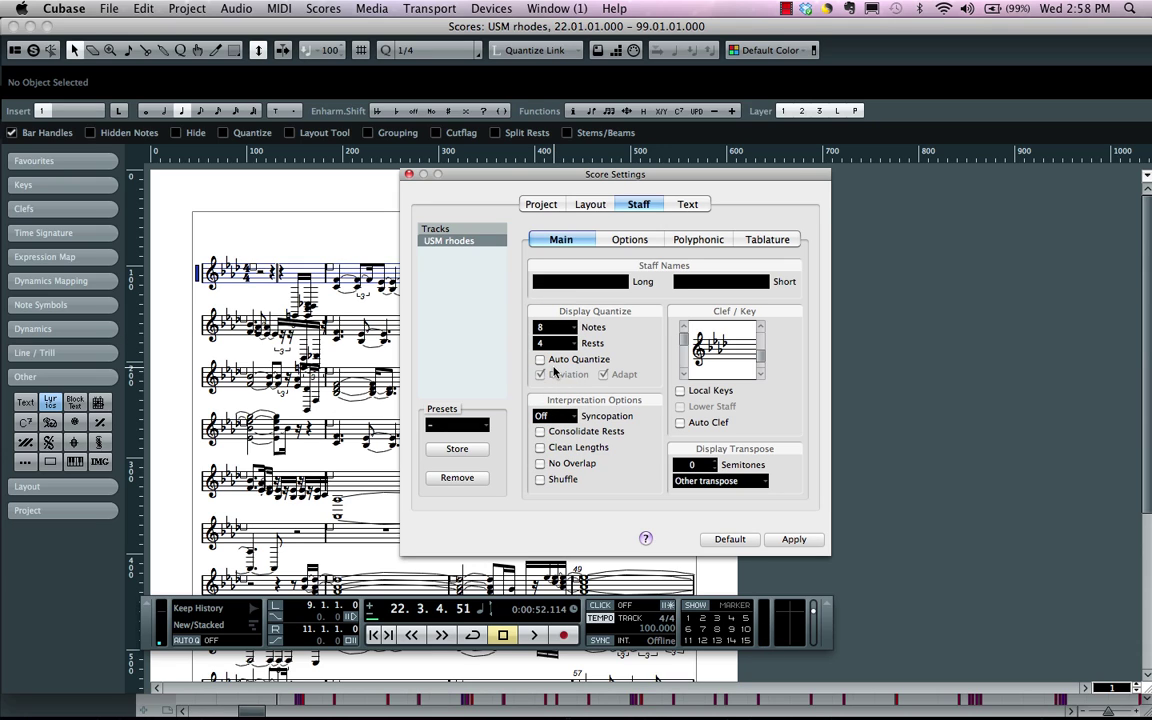
click(540, 432)
click(540, 447)
click(540, 463)
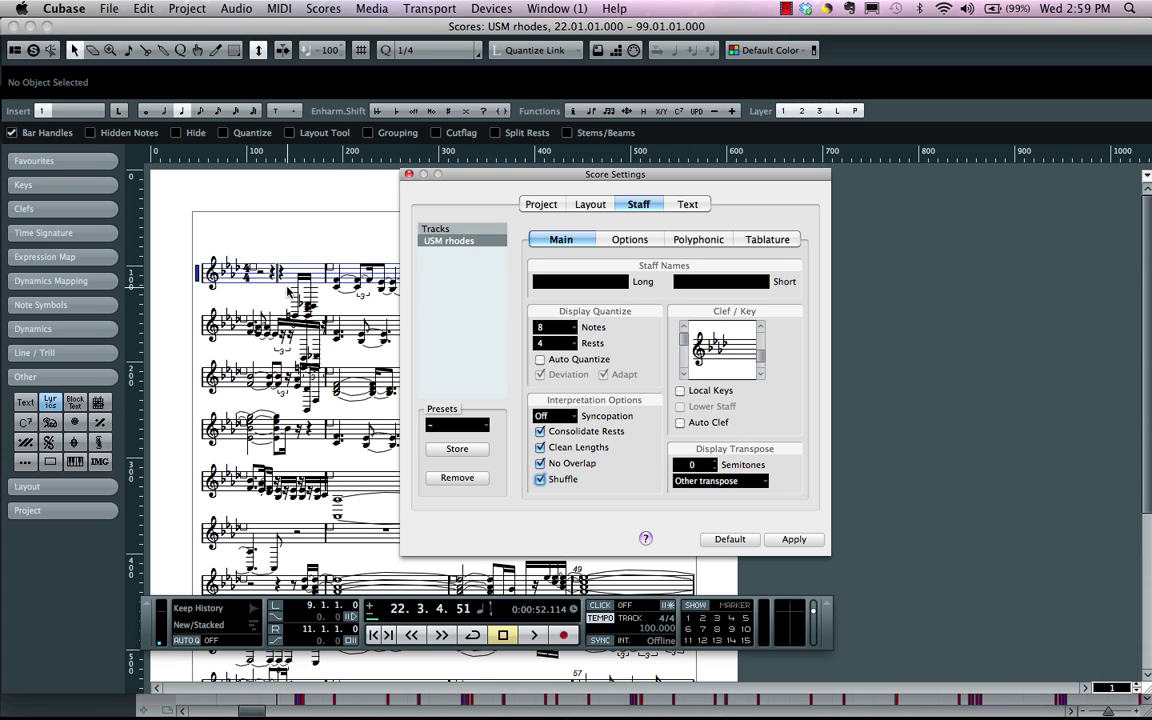
Step: Set the USM rhodes Polyphonic staff mode to Split at C3, then return to the Main page
click(695, 240)
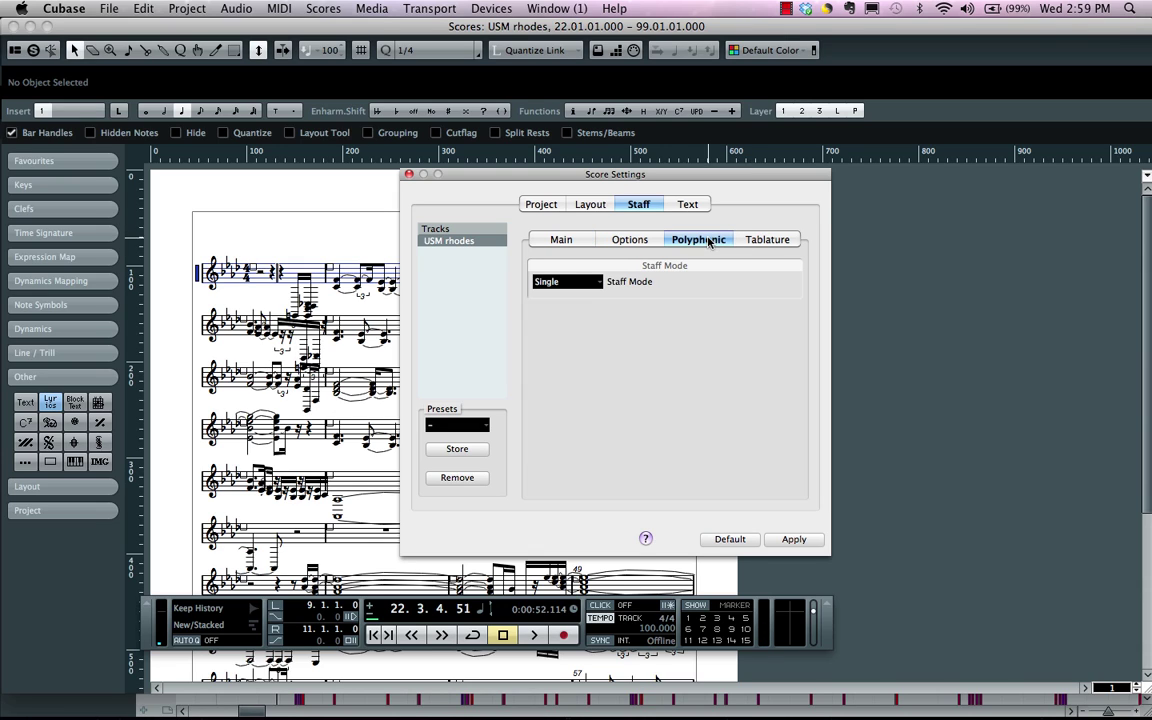
click(564, 281)
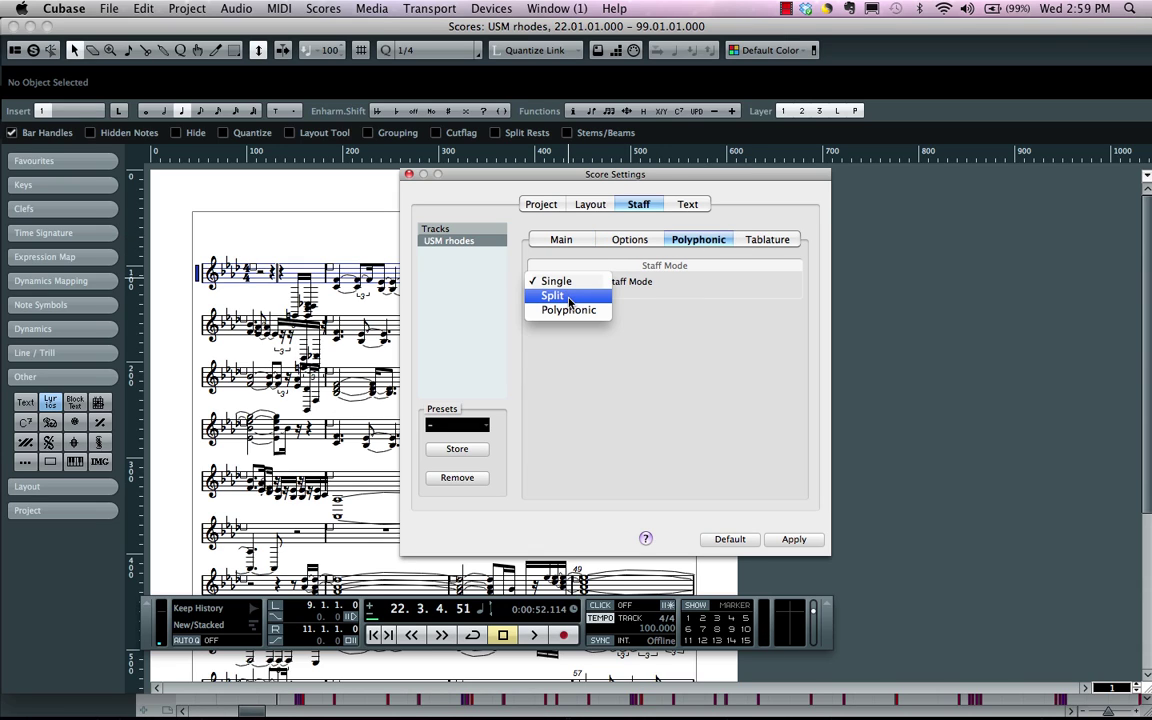
click(569, 300)
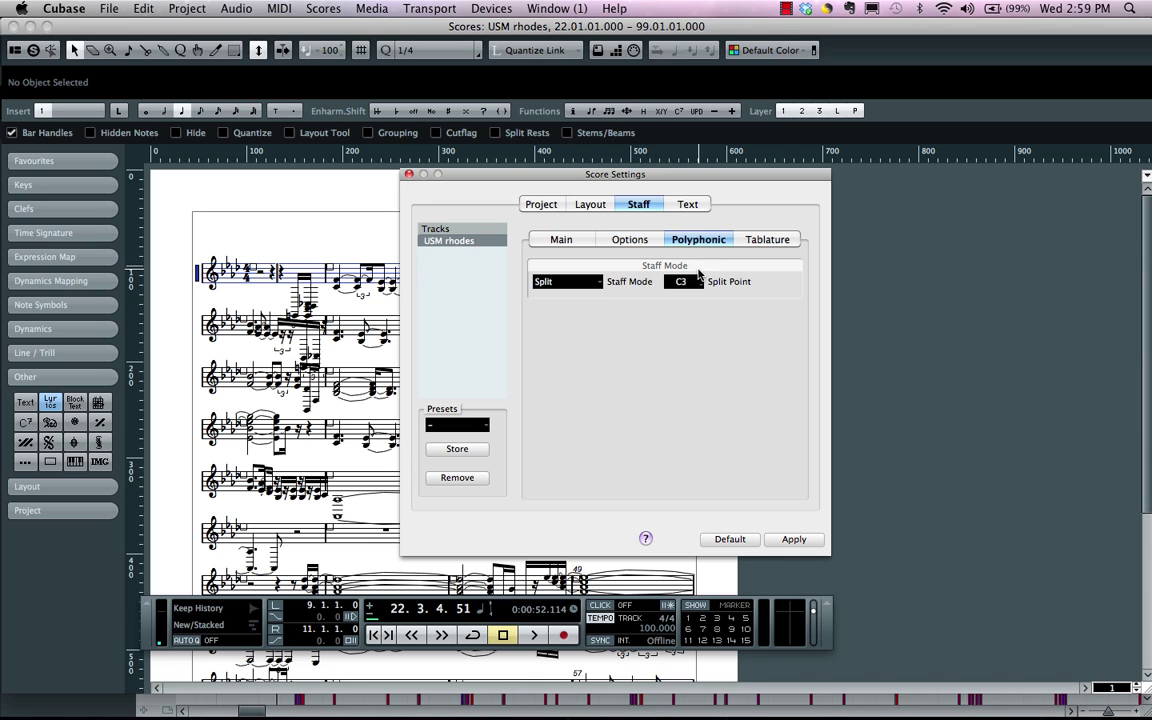
click(572, 242)
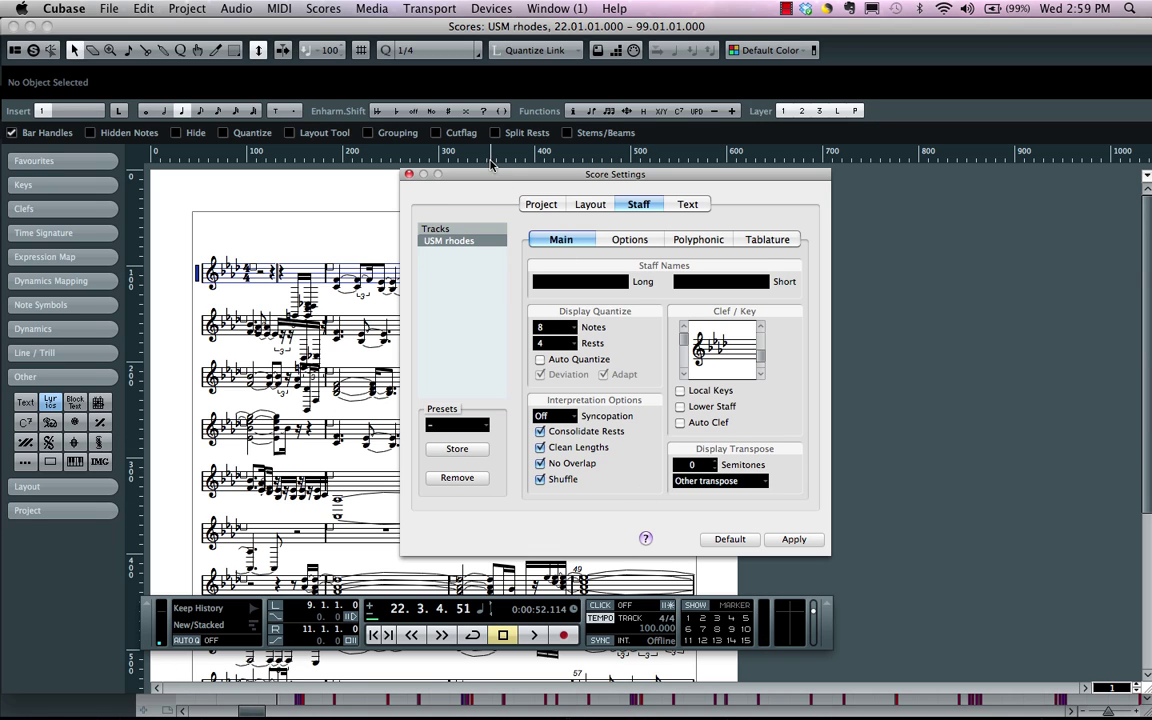
drag(490, 172, 782, 174)
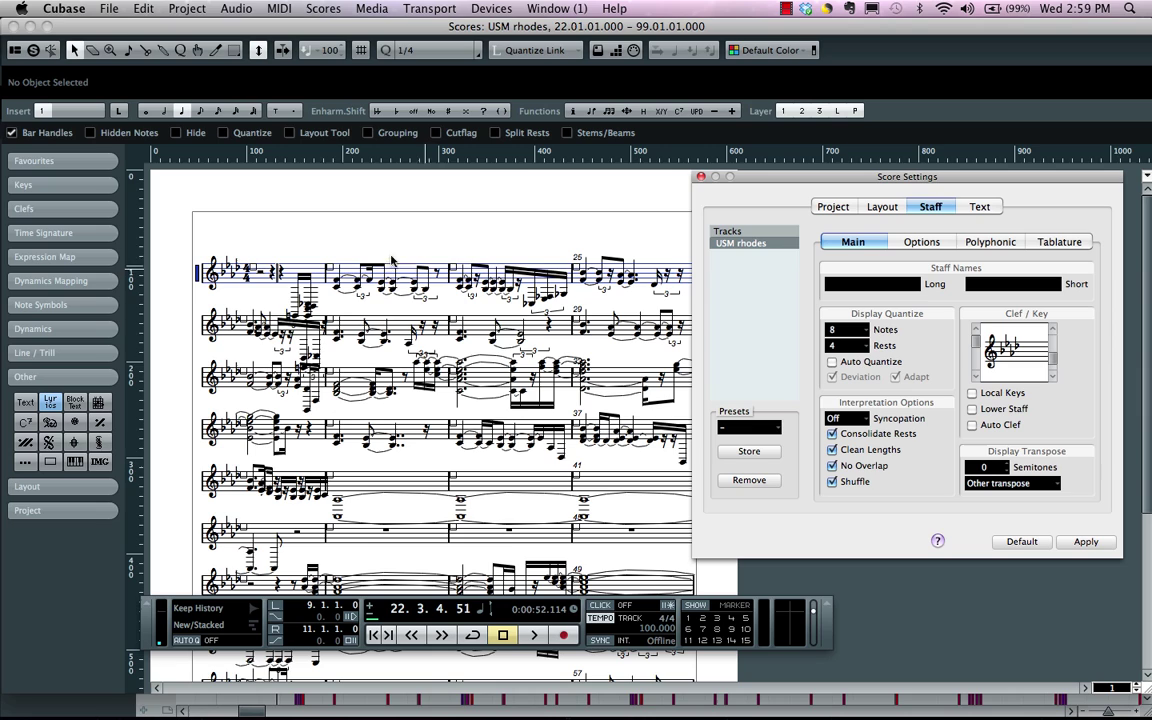
Step: Apply the split-staff settings and store them as a staff preset named 'rhodes'
click(1076, 549)
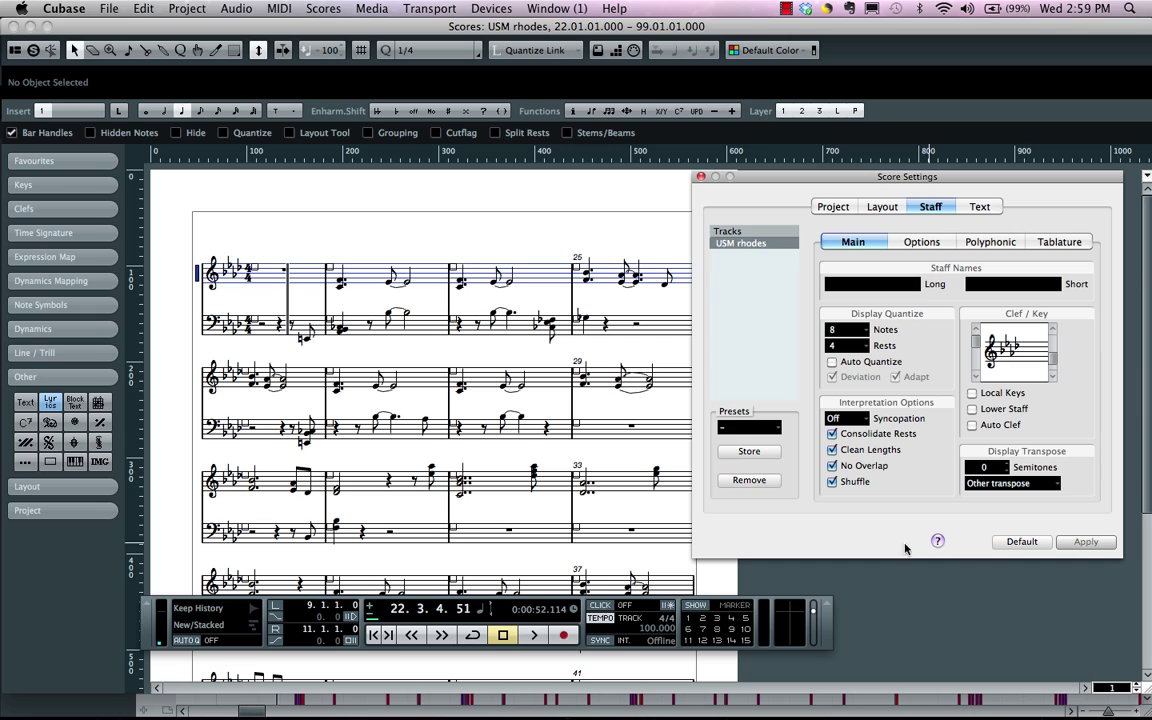
click(764, 428)
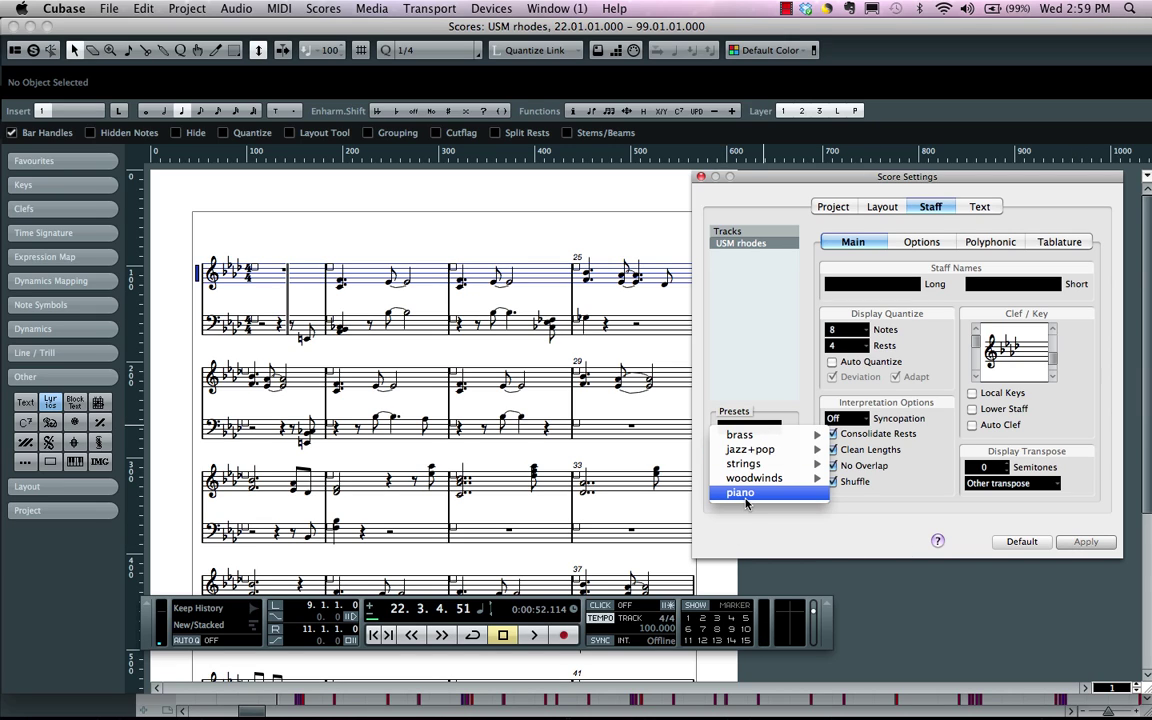
click(742, 410)
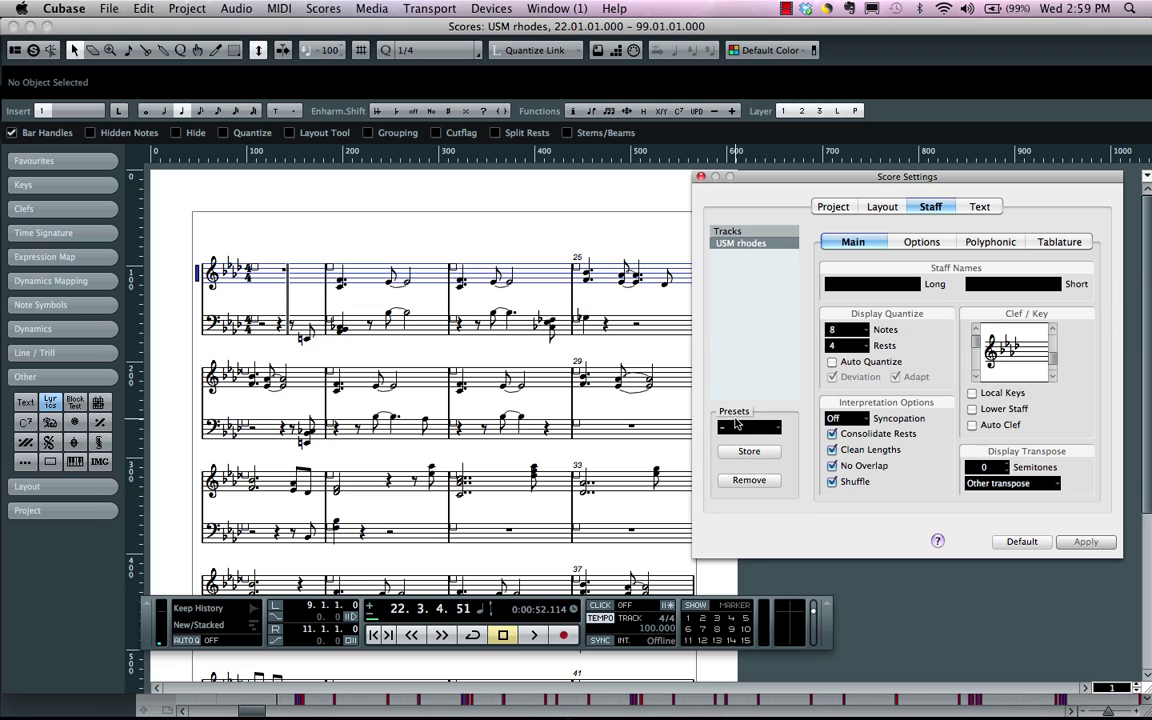
click(750, 452)
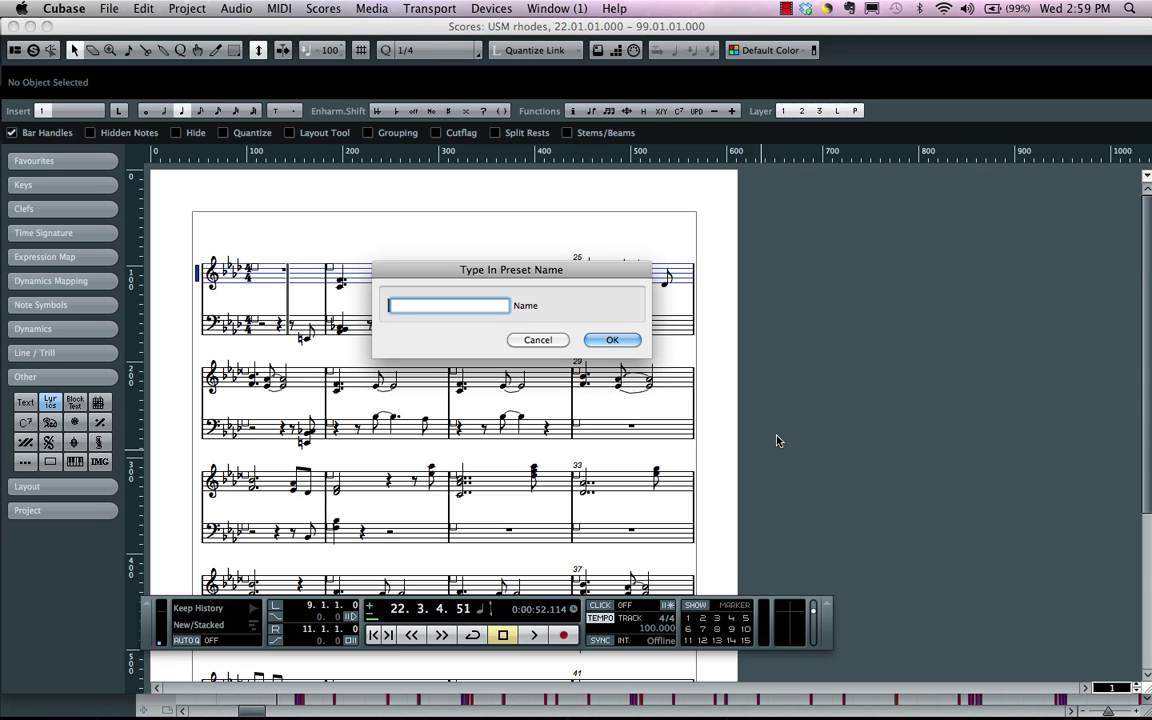
text(rhodes)
key(Return)
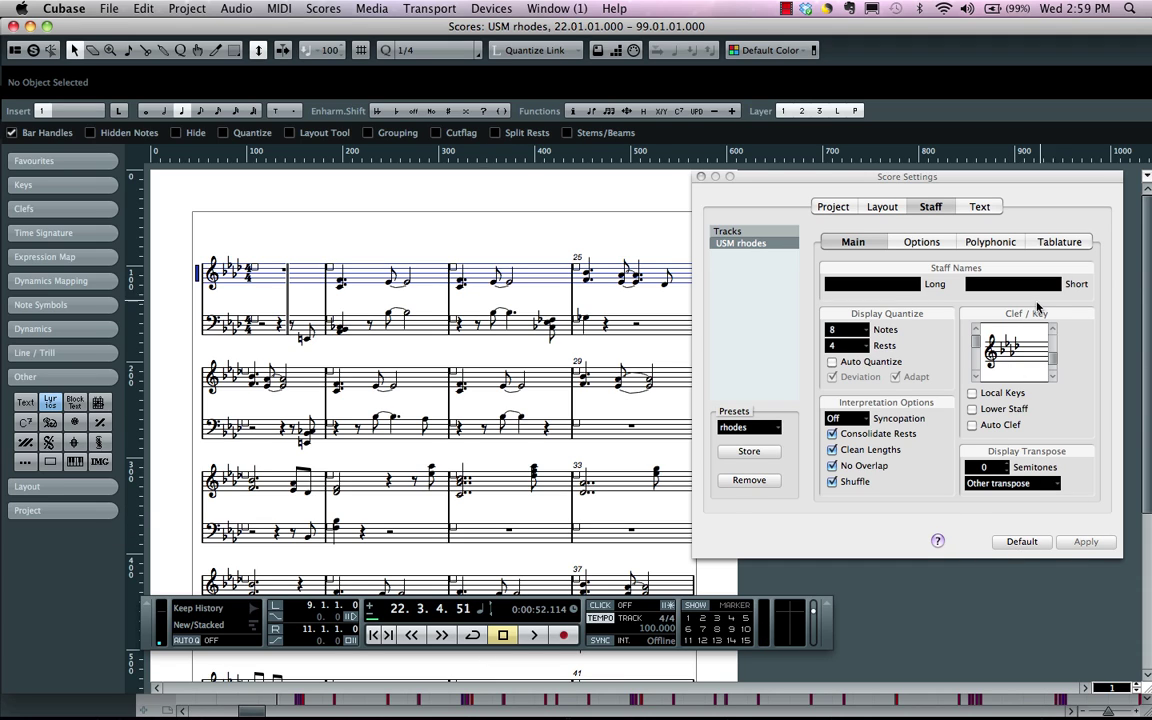
Step: Close Score Settings, select all notes with Edit > Select > All, and generate chord symbols
click(701, 177)
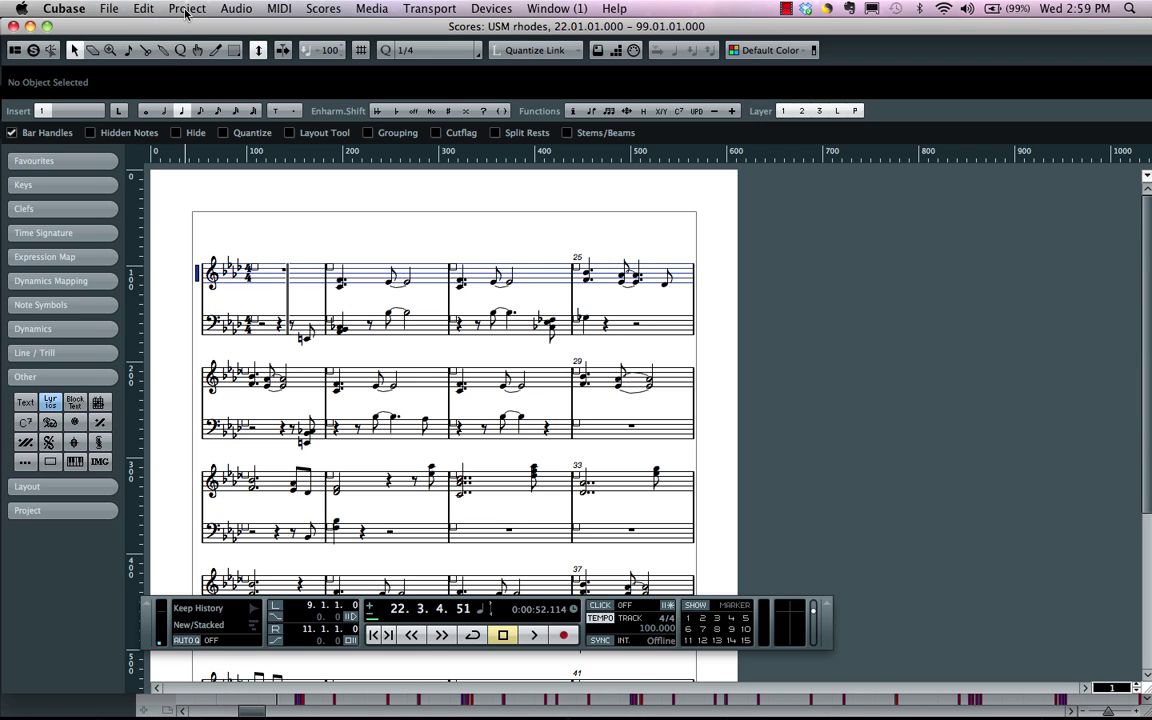
click(140, 9)
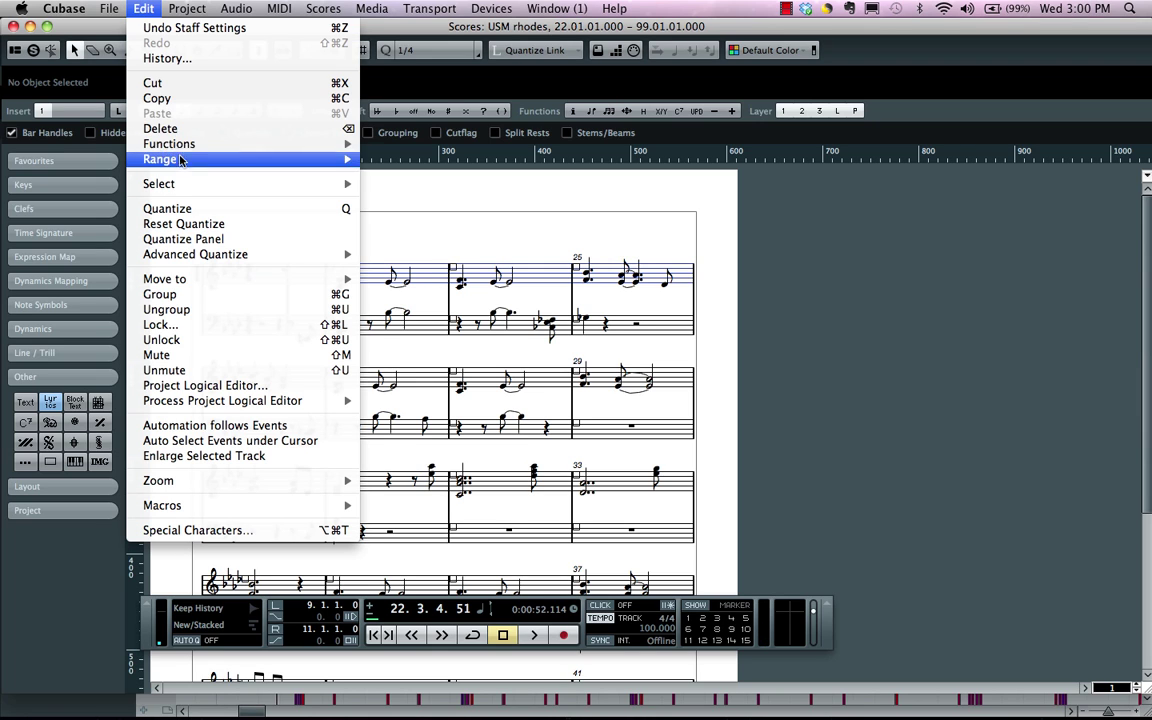
mouse_move(181, 184)
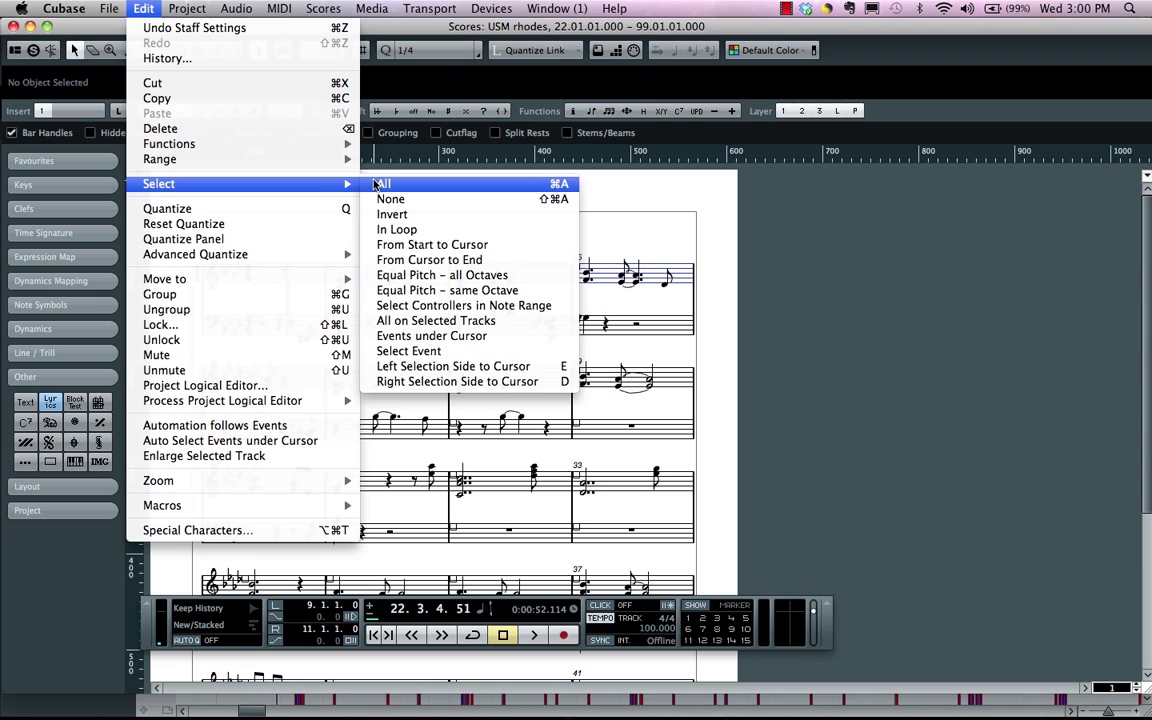
click(382, 184)
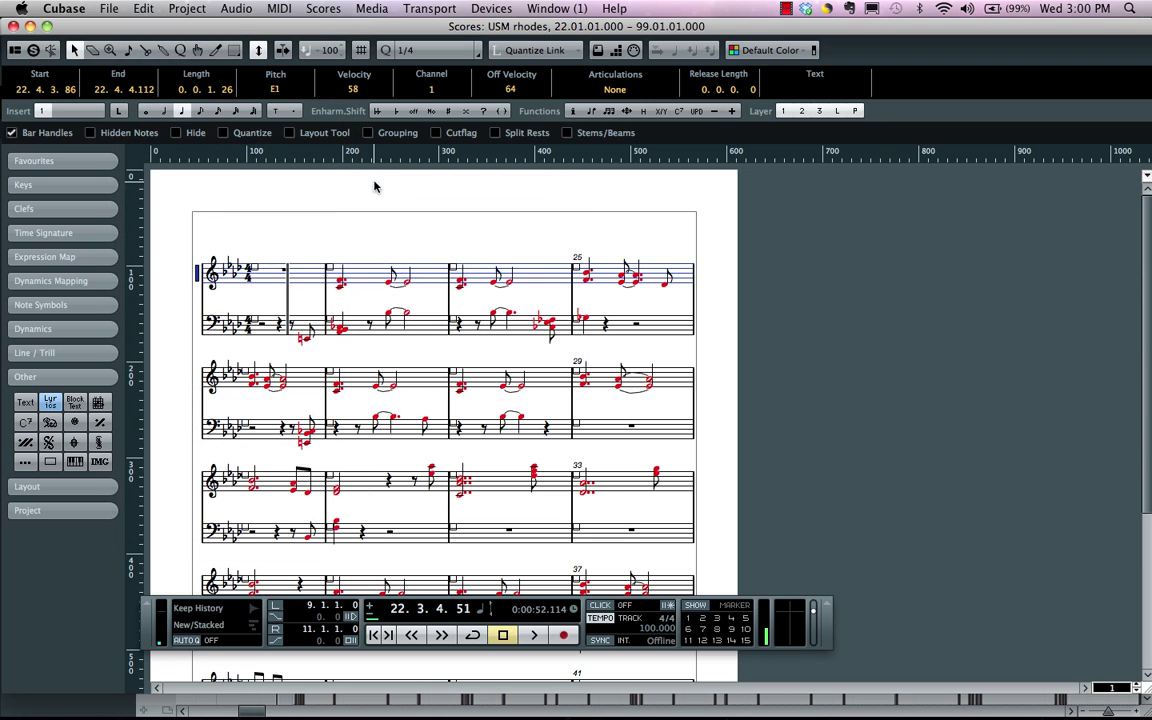
click(680, 113)
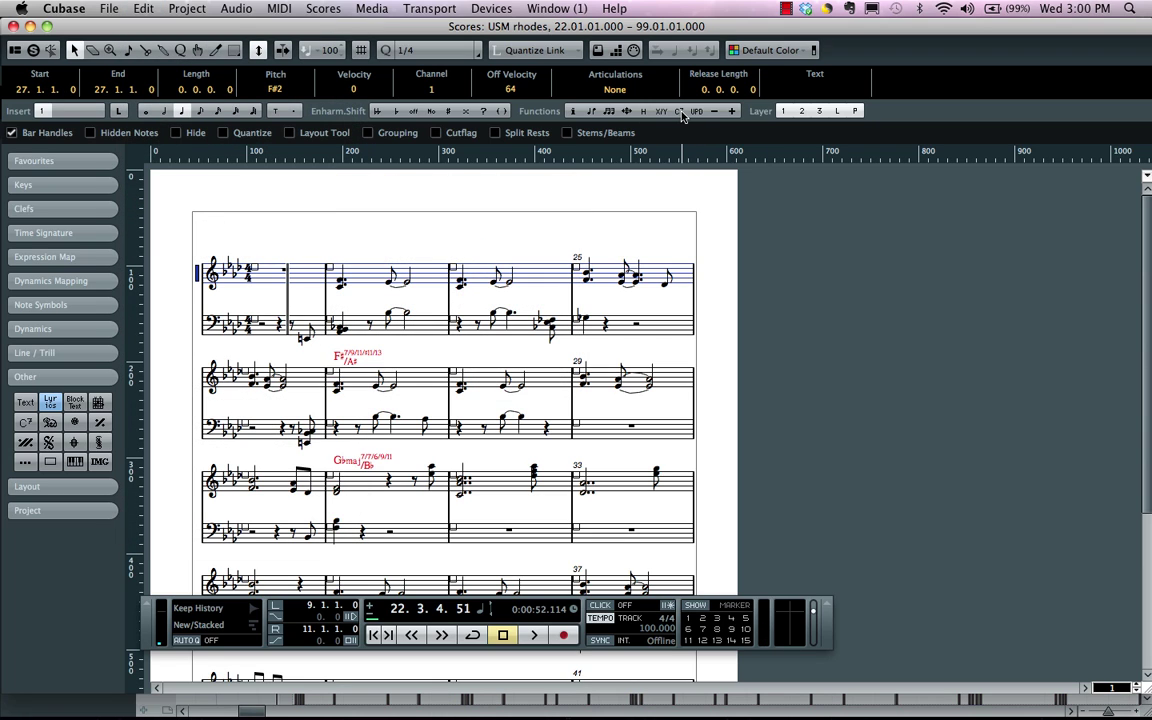
click(349, 362)
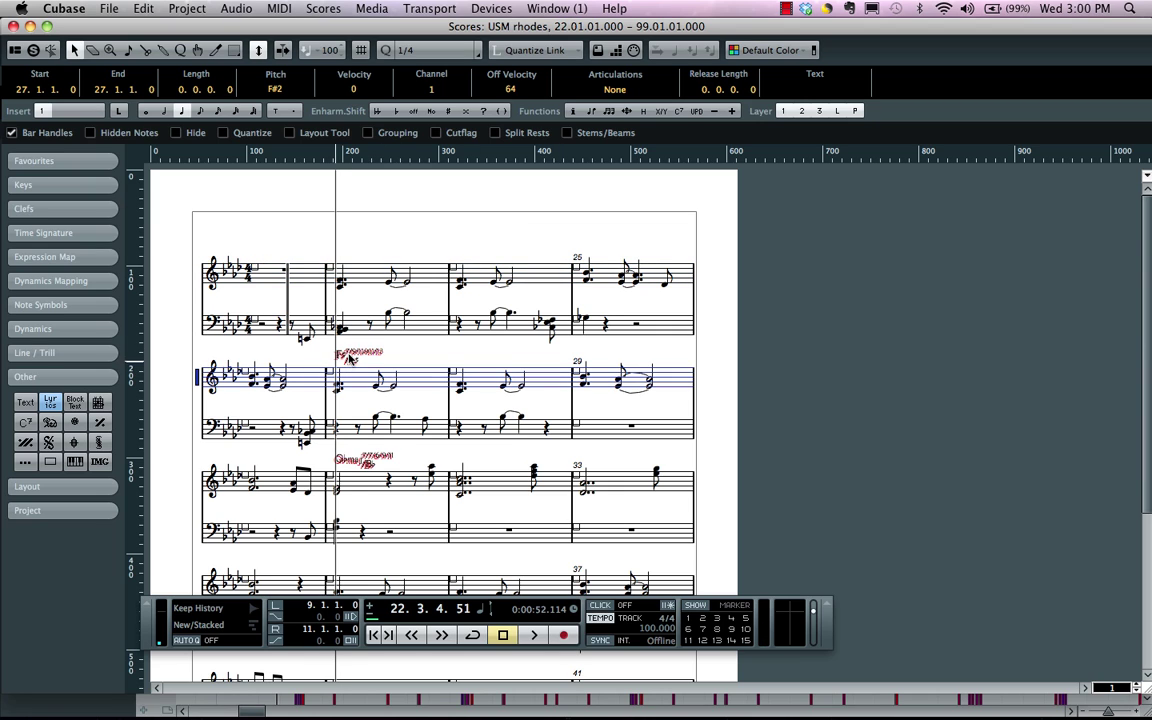
scroll(437, 423, down, 2)
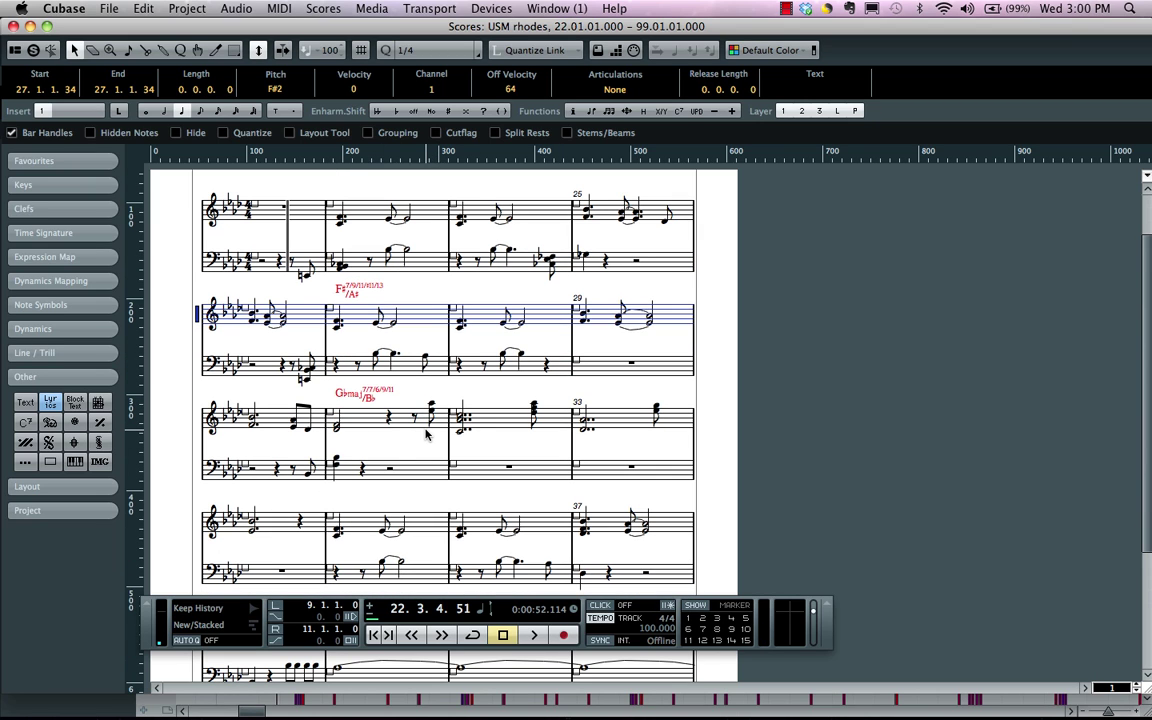
Step: Delete the chord symbols, then browse the Symbols inspector sections through to text and lyrics
key(Delete)
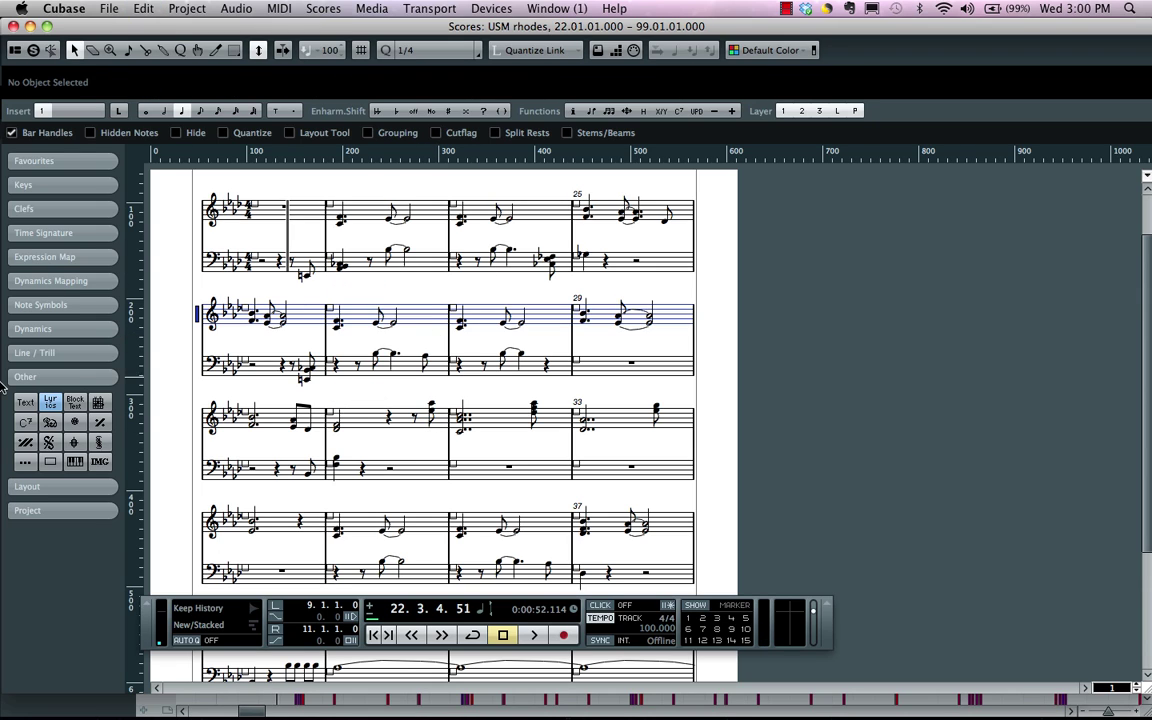
click(51, 163)
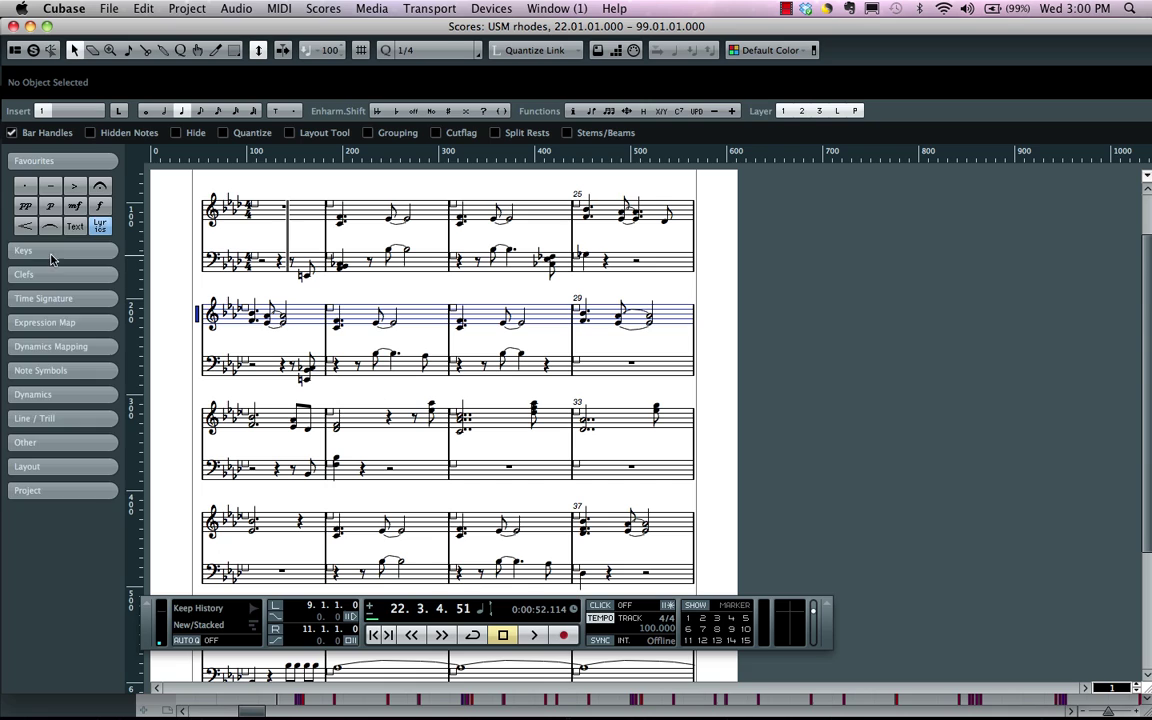
click(52, 238)
click(45, 314)
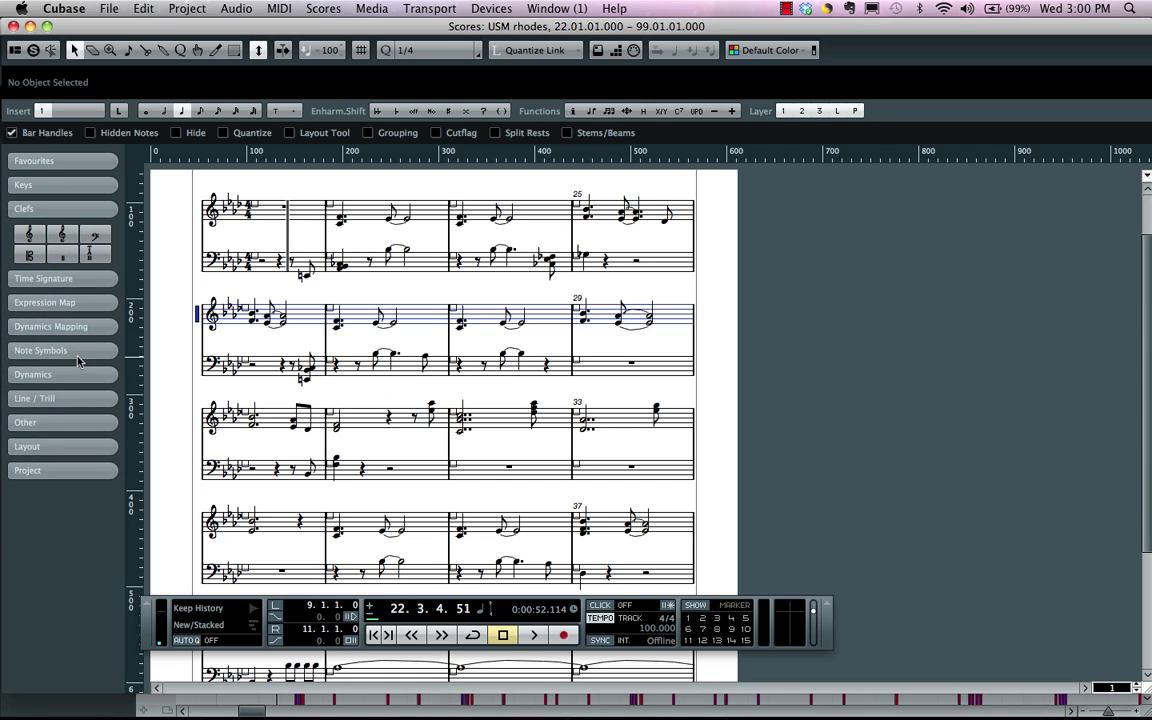
click(70, 352)
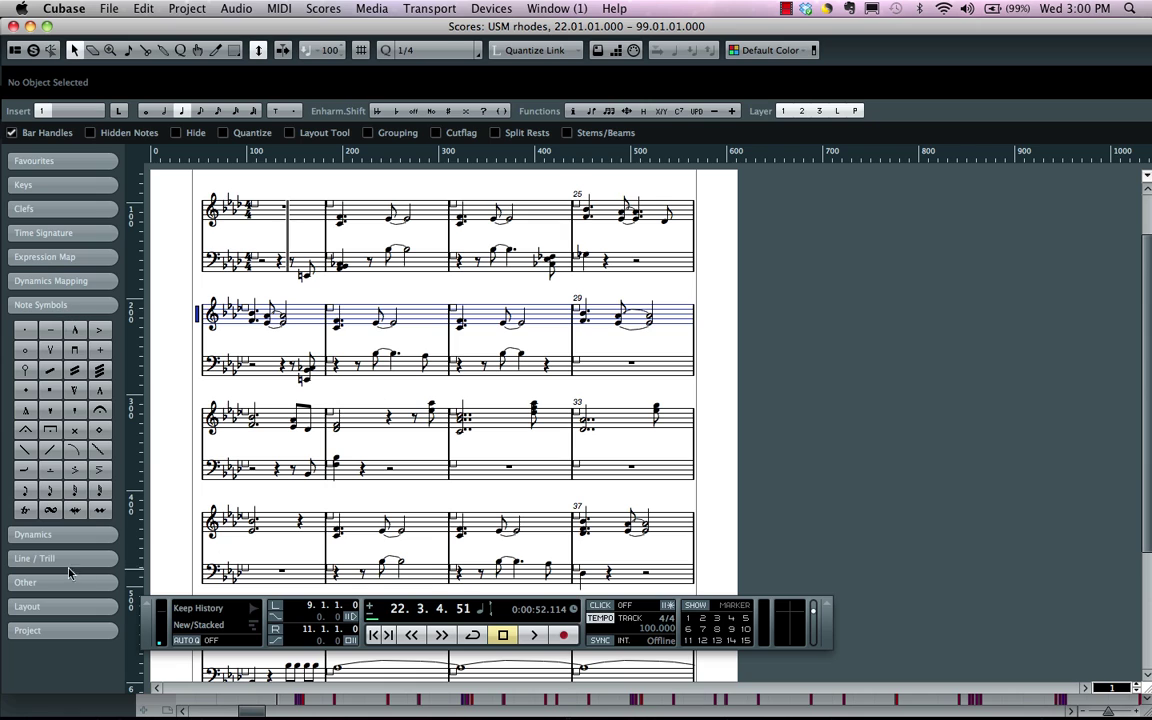
click(48, 536)
click(58, 462)
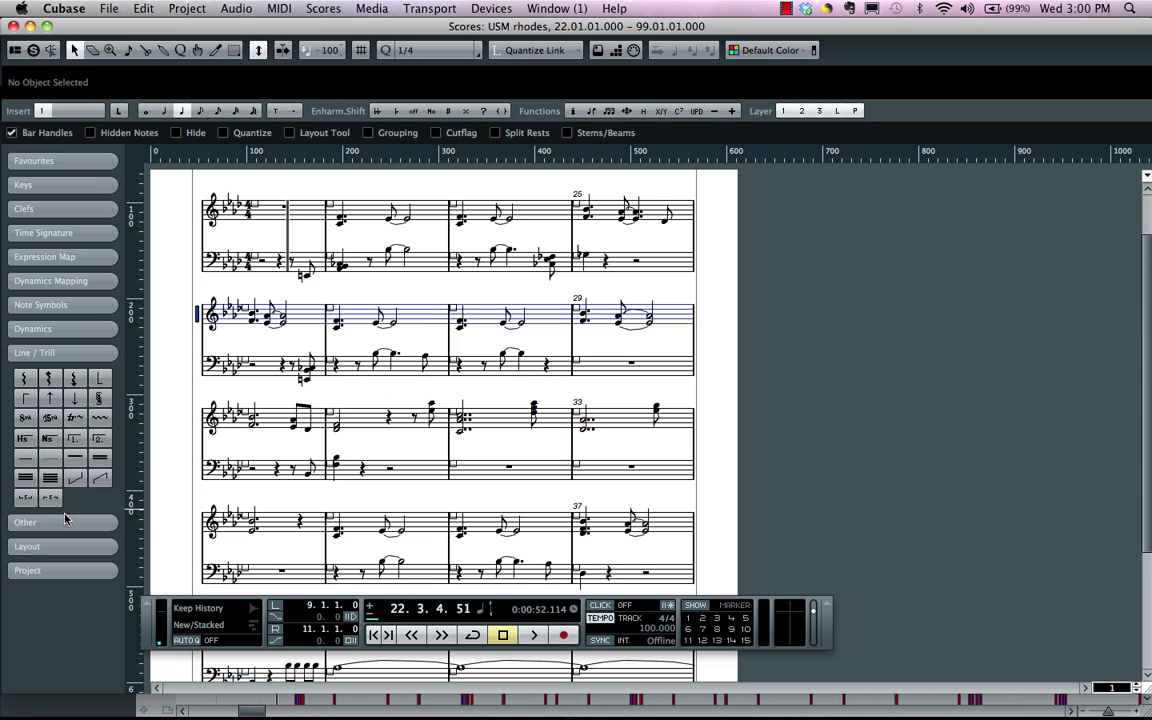
click(62, 496)
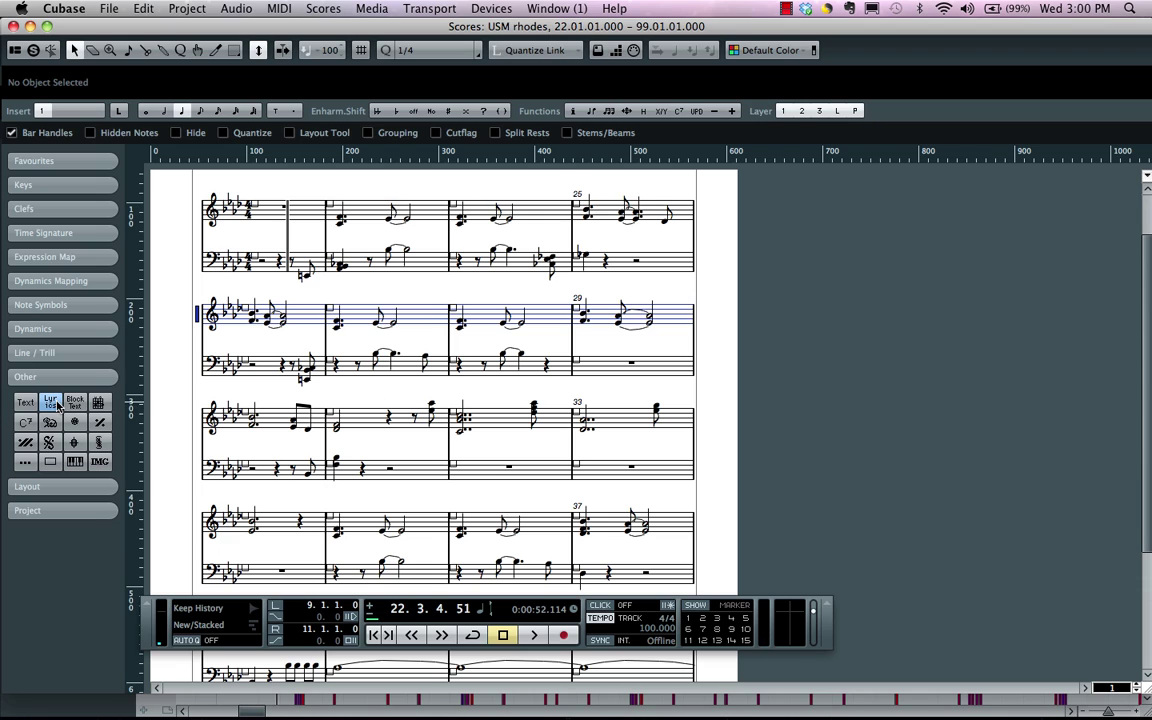
Step: Type lyric syllables 'ougoug ou ouo ug oug oug oug ougyfu iyiyf iyf' above the first system
scroll(312, 205, up, 1)
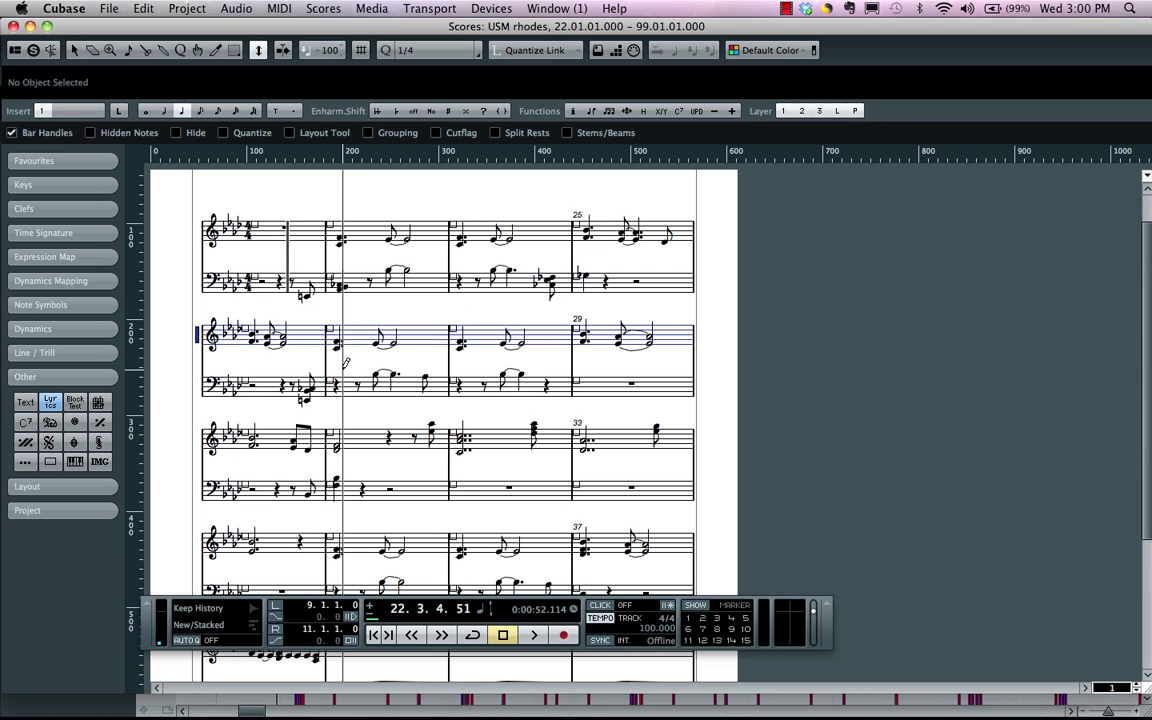
click(336, 200)
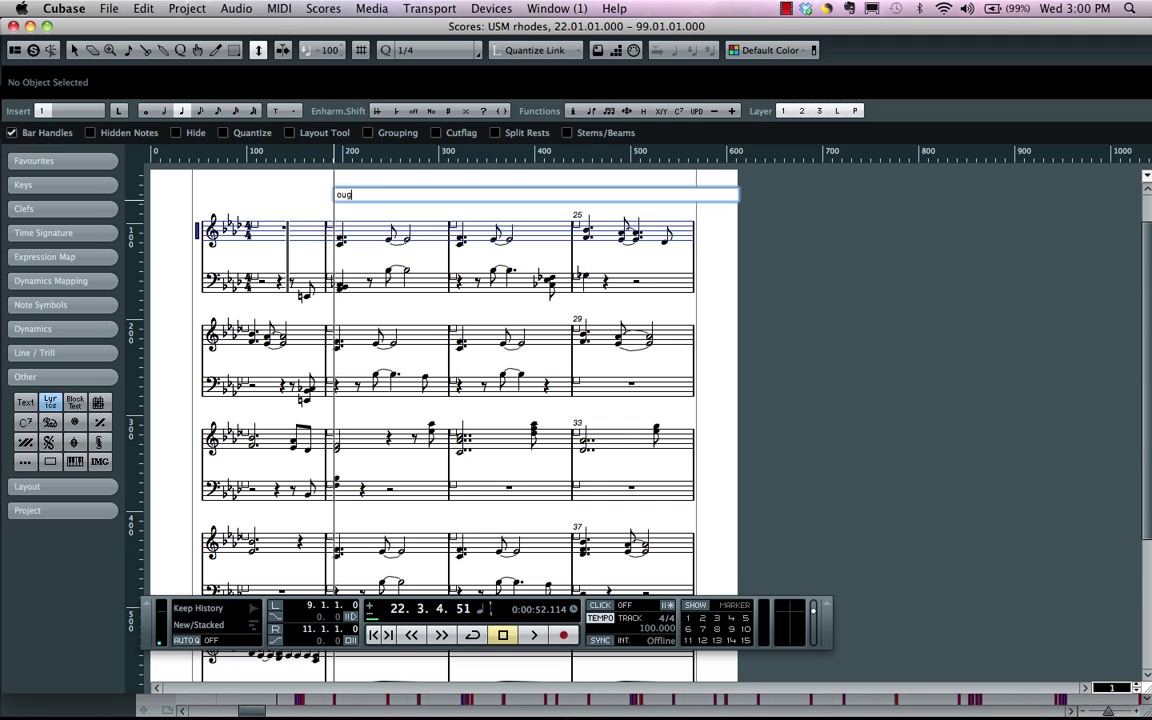
text(ougoug ou ouo ug o)
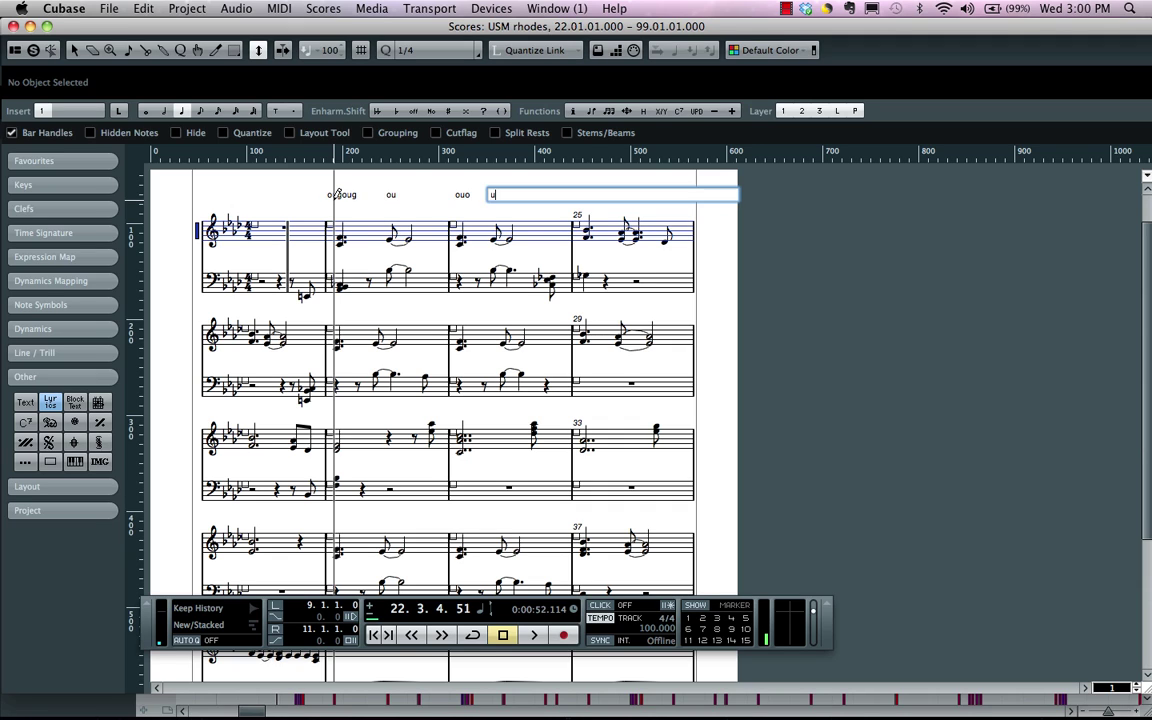
text(ug oug oug ougyfu iy)
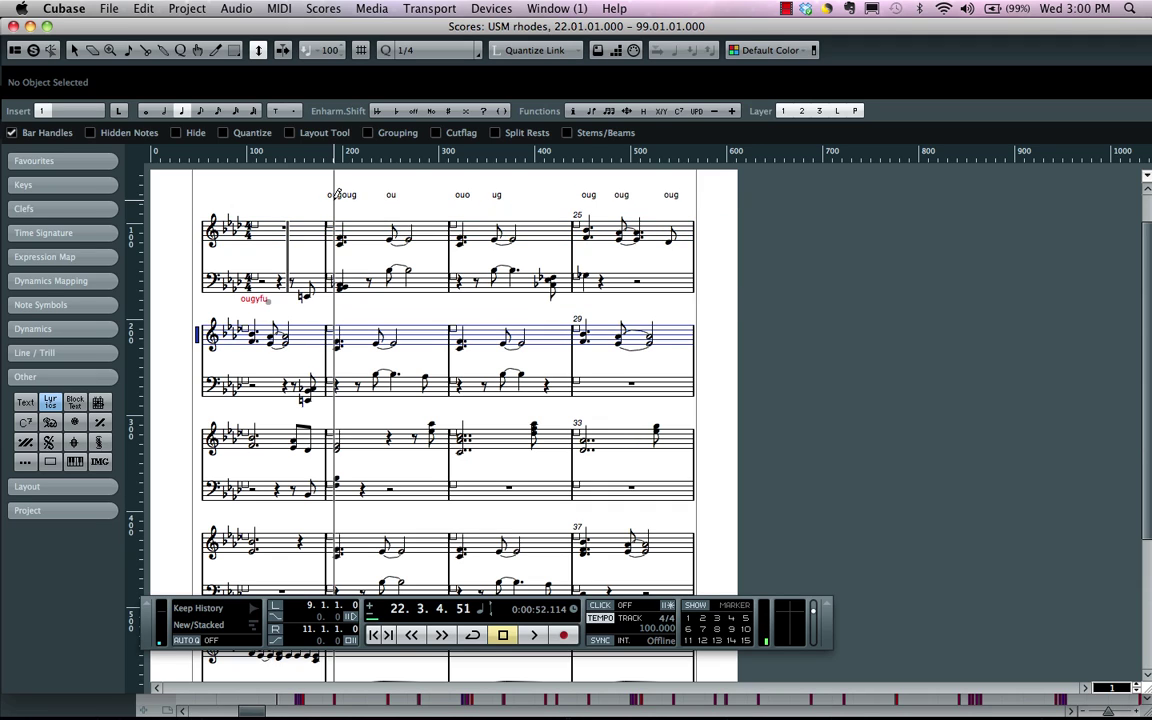
text(iyf iyf)
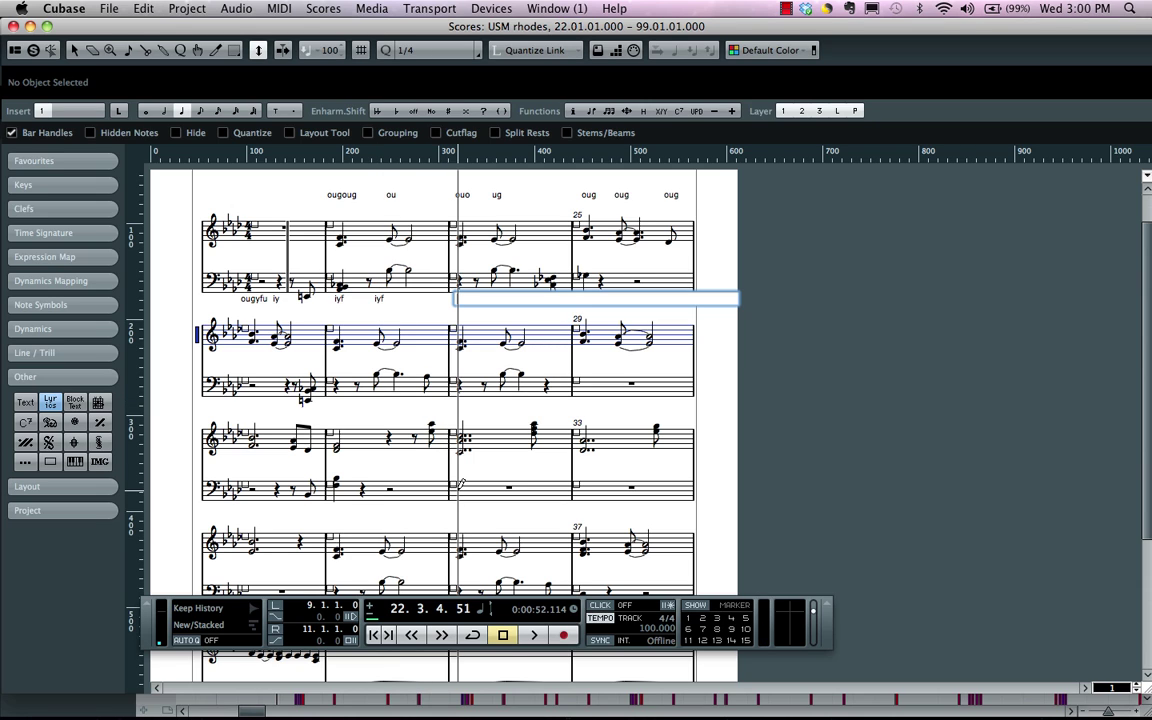
Step: With the Object Selection tool, drag the bar 27 note to an earlier beat
key(super+c)
right_click(355, 298)
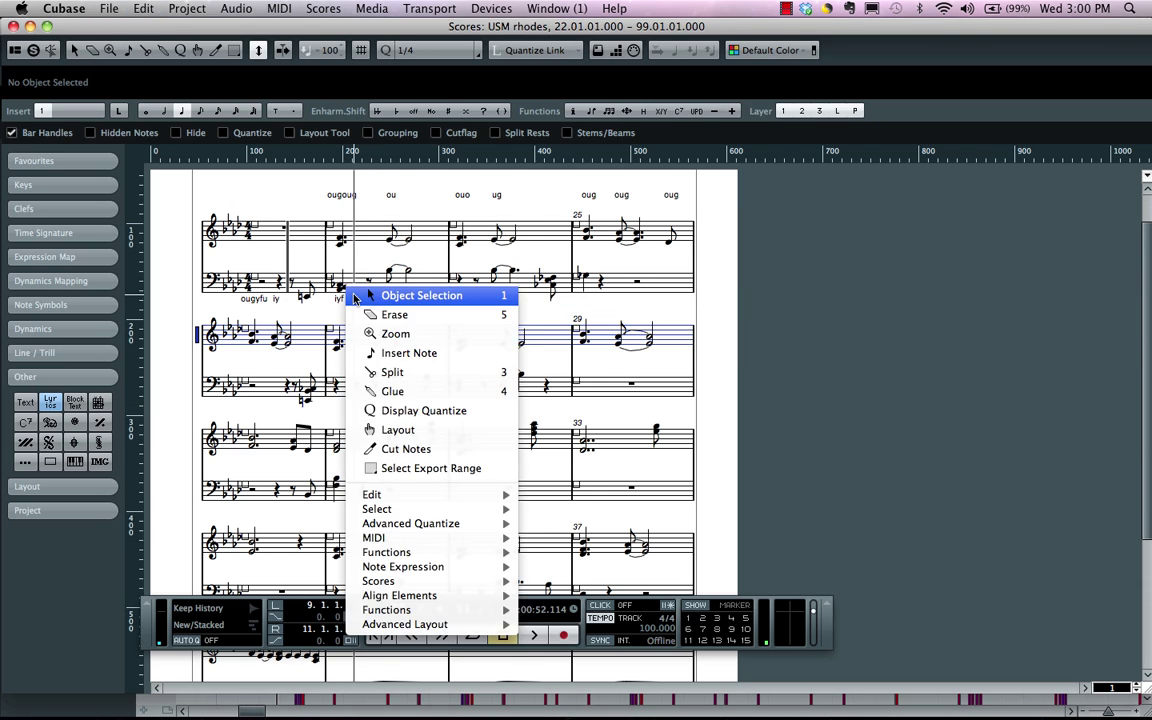
click(424, 429)
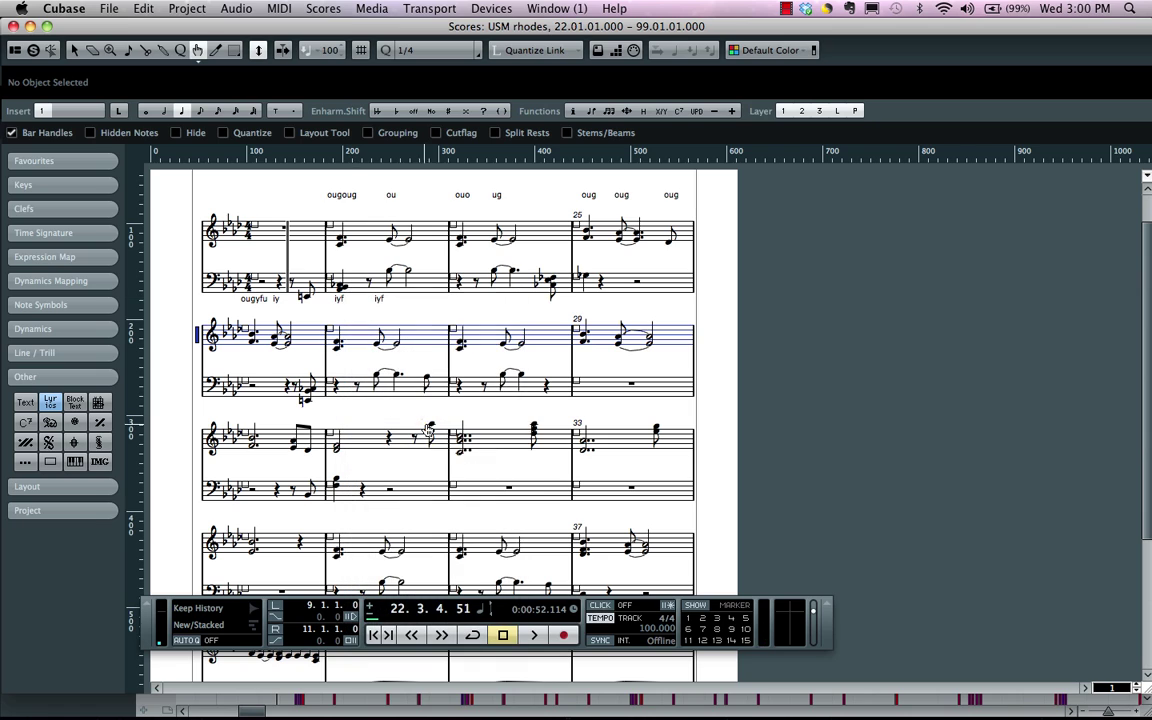
right_click(366, 334)
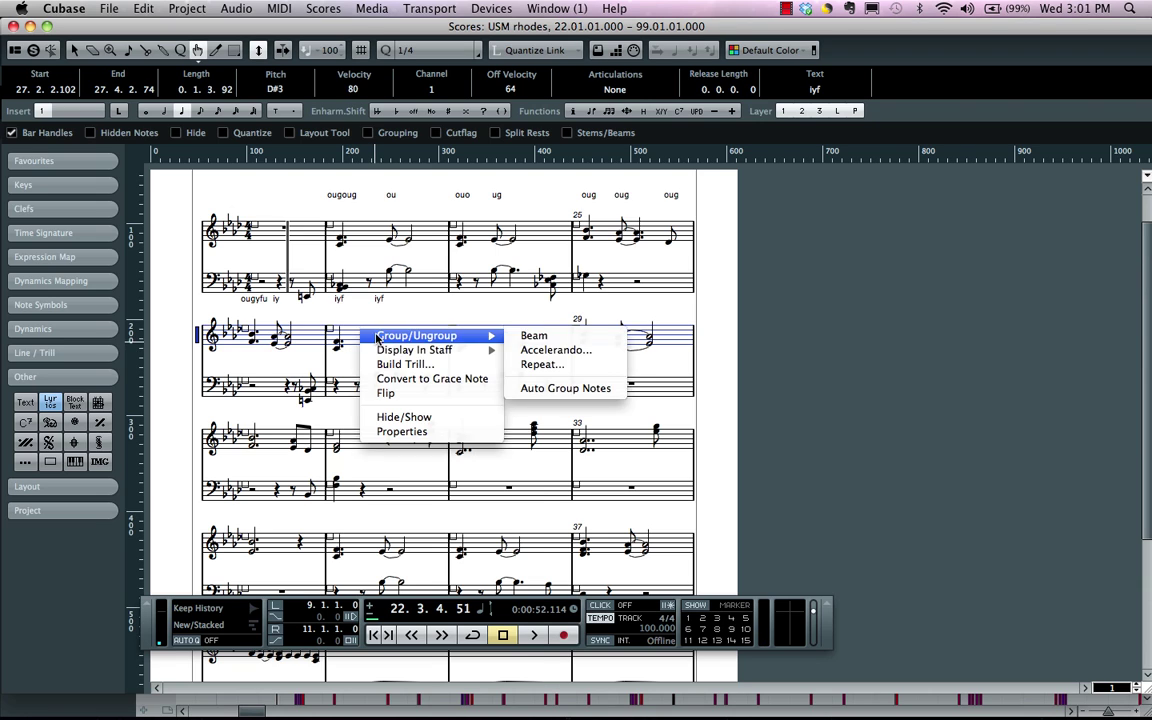
right_click(381, 328)
click(383, 328)
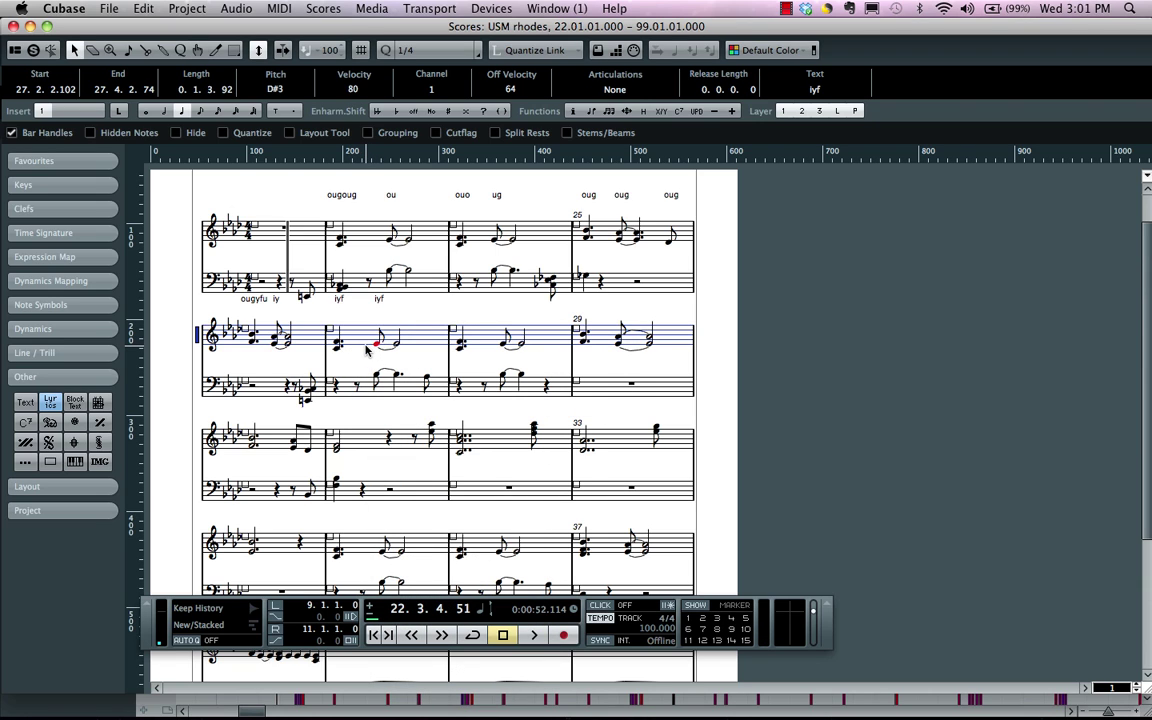
drag(368, 349, 377, 349)
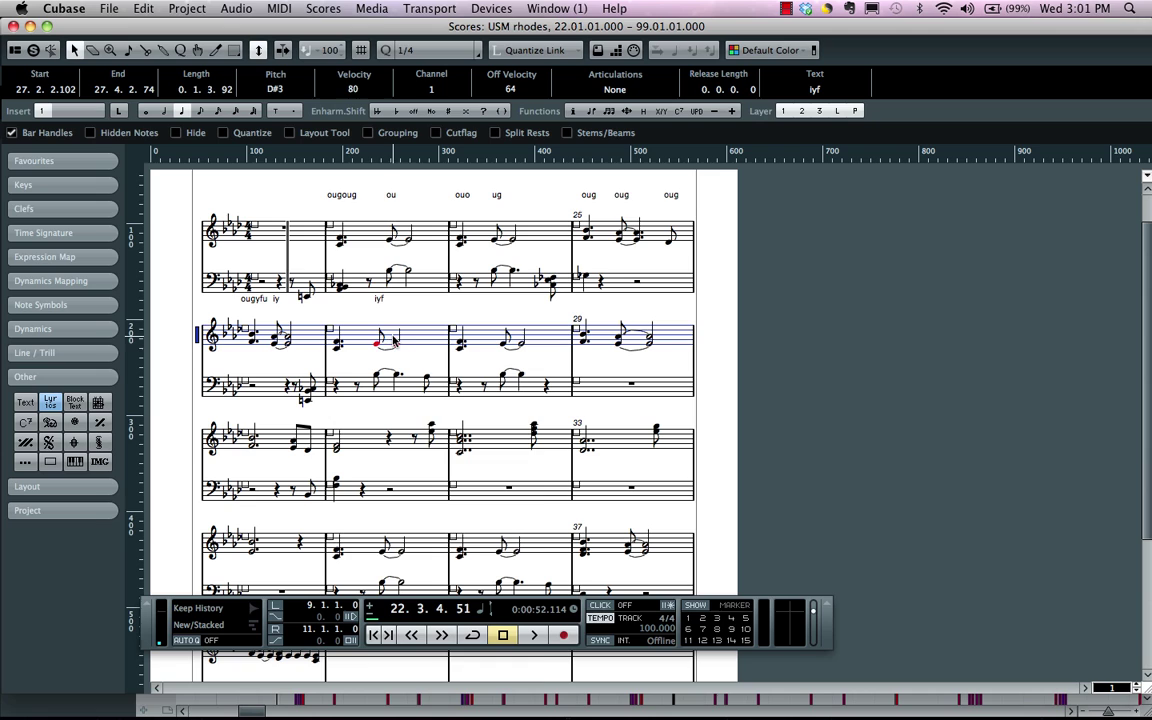
Step: With the Layout tool, nudge the bar 27 note and lyric left, widen bar 27, and indent the first system
right_click(374, 358)
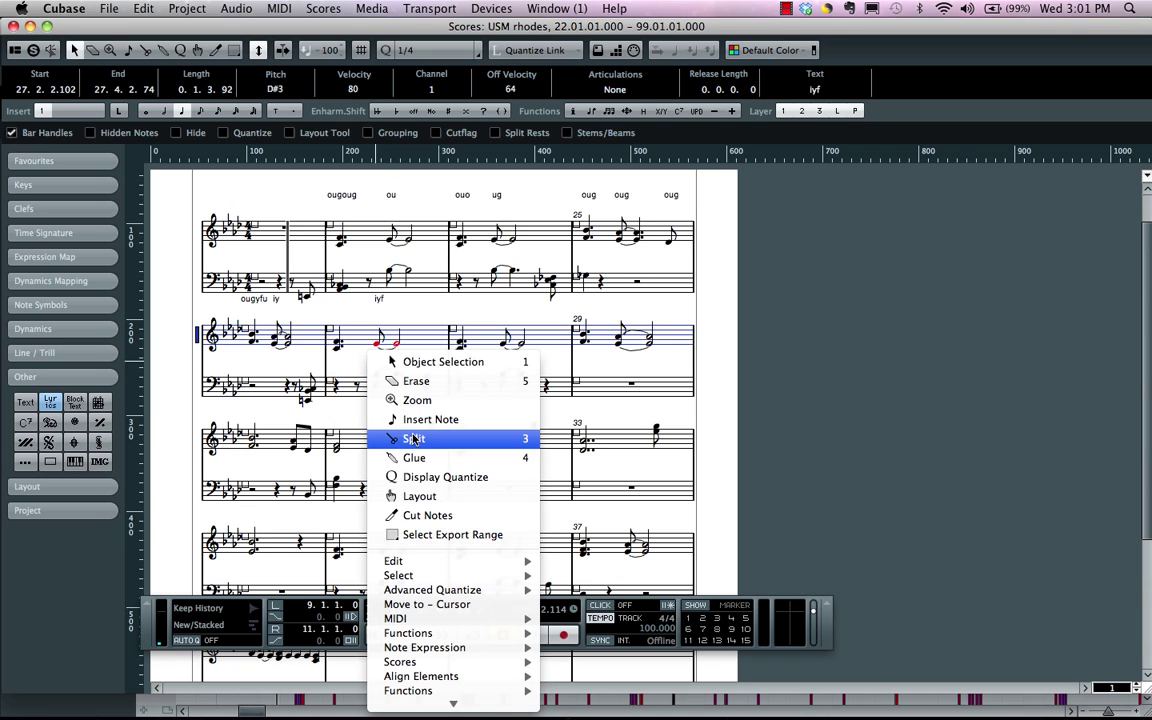
click(419, 497)
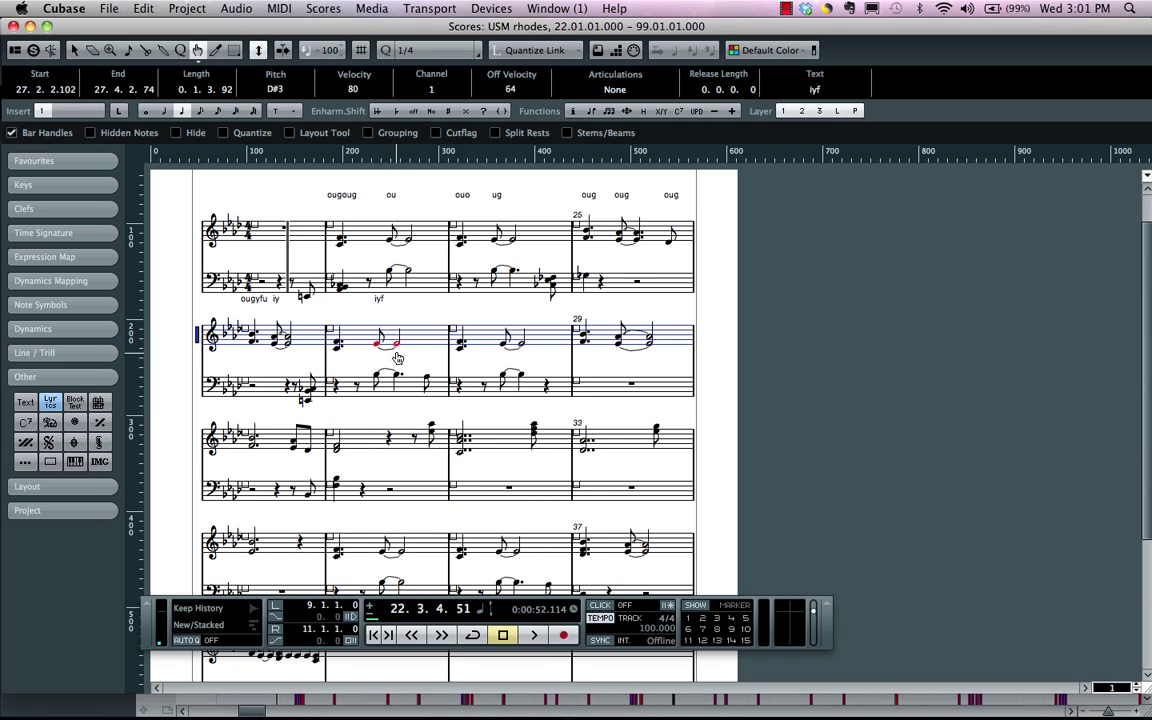
drag(378, 347, 371, 347)
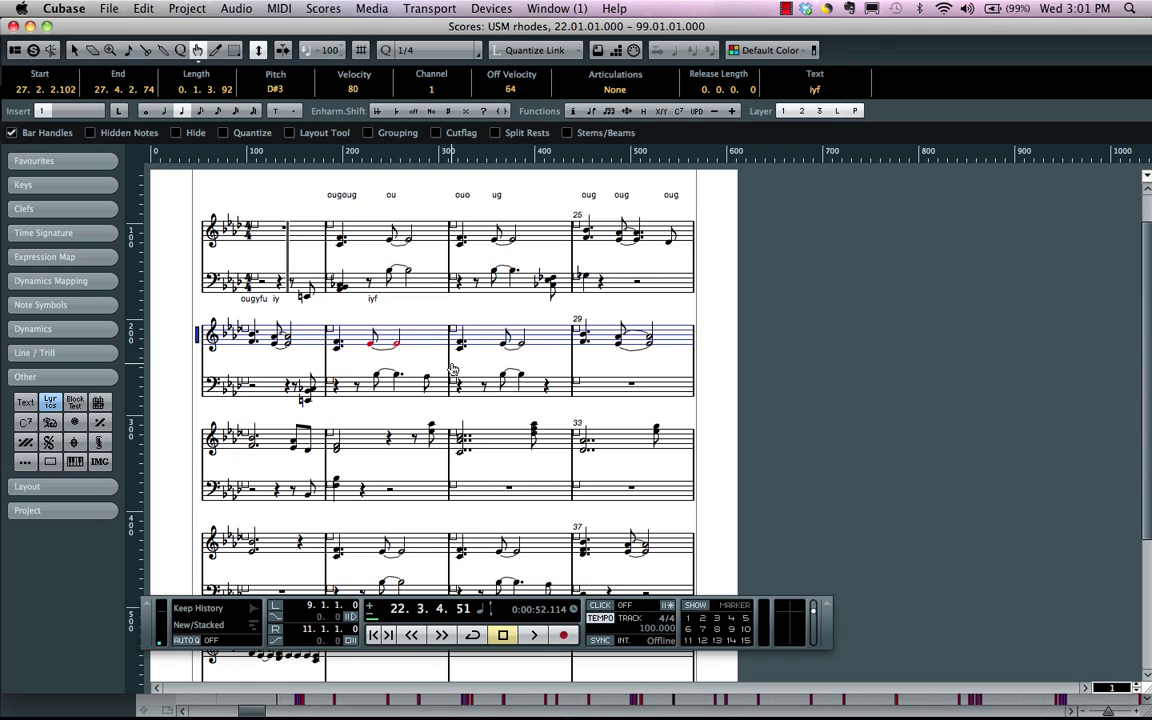
drag(450, 370, 489, 370)
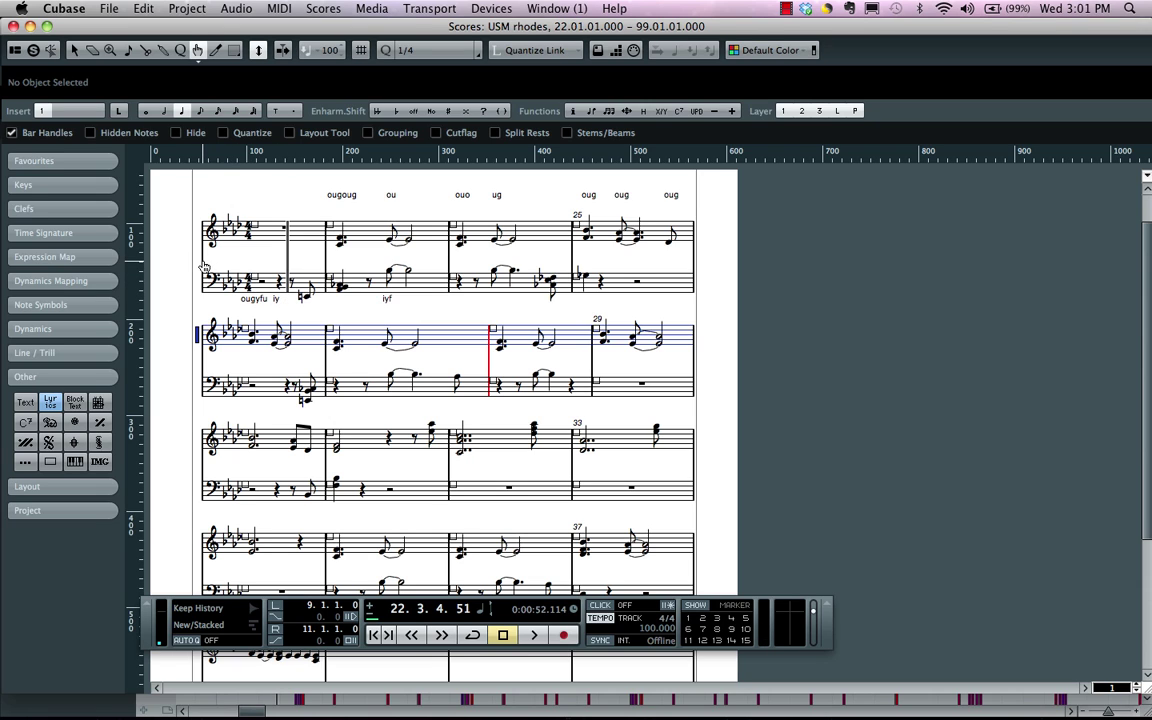
drag(203, 266, 298, 266)
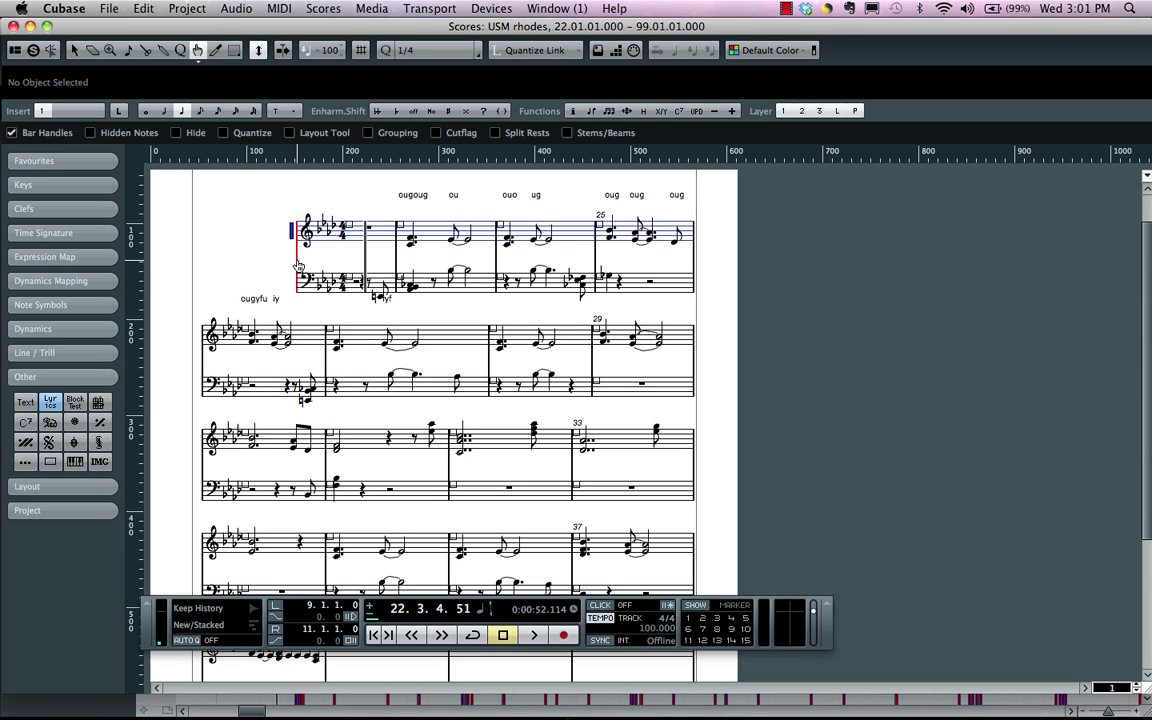
Step: Glue the following bars into the first and second systems with the Glue tool
right_click(470, 267)
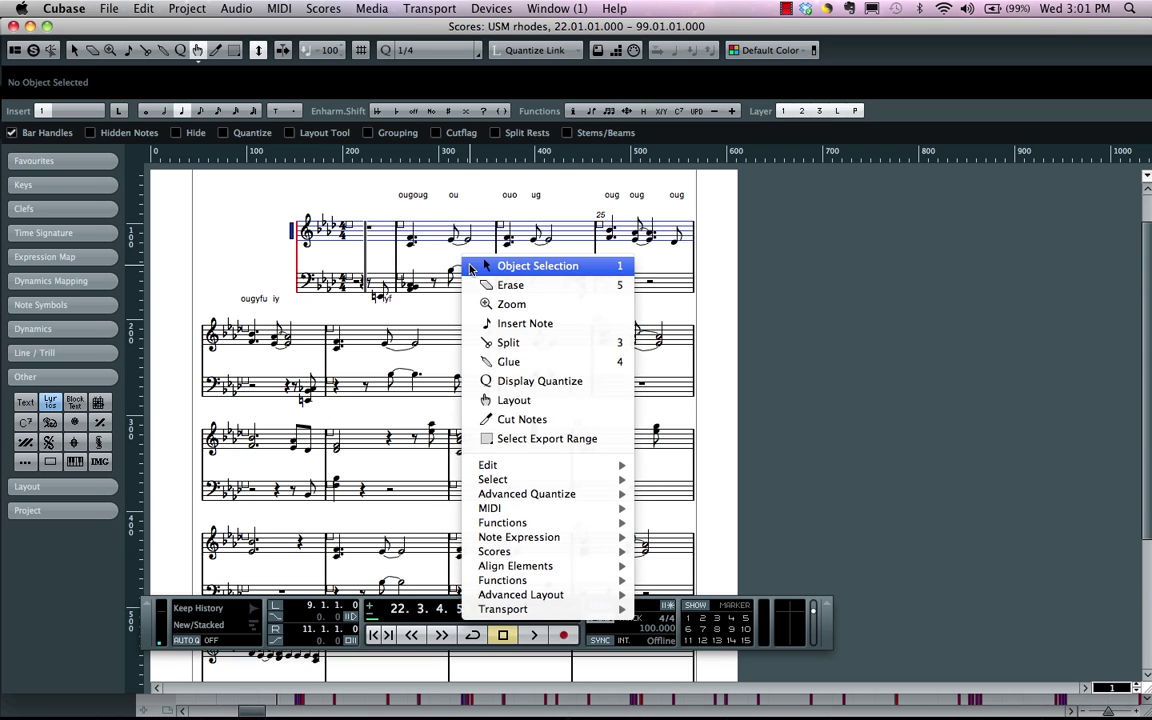
click(527, 368)
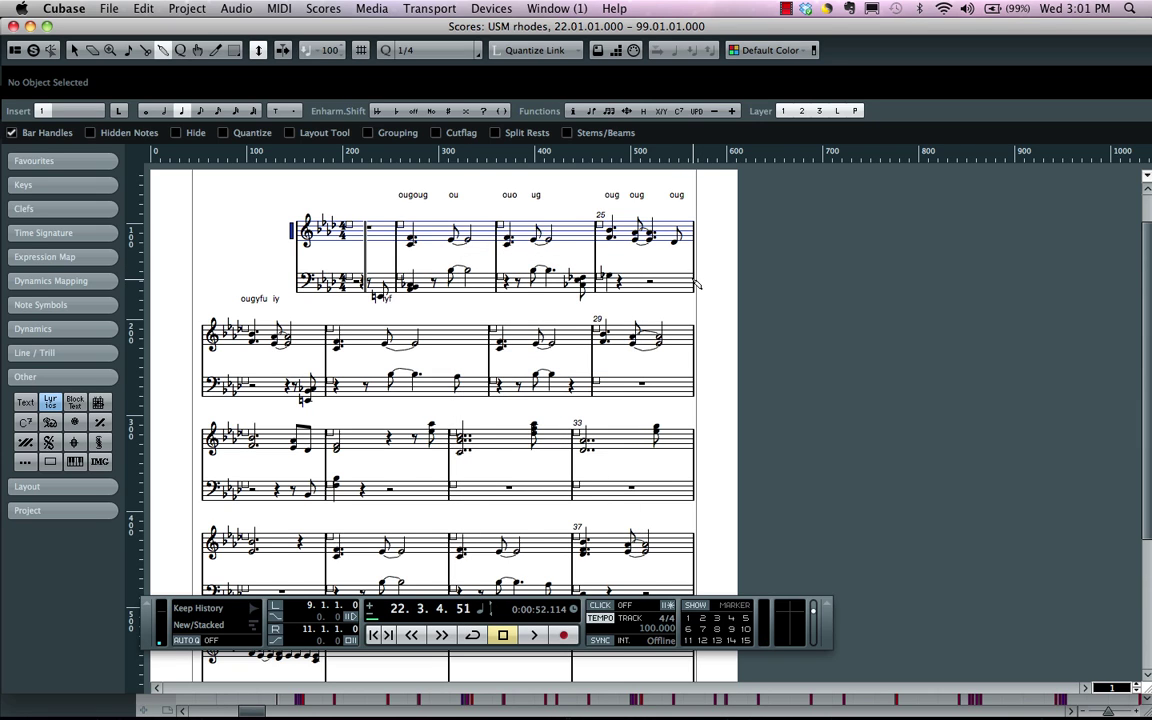
click(697, 285)
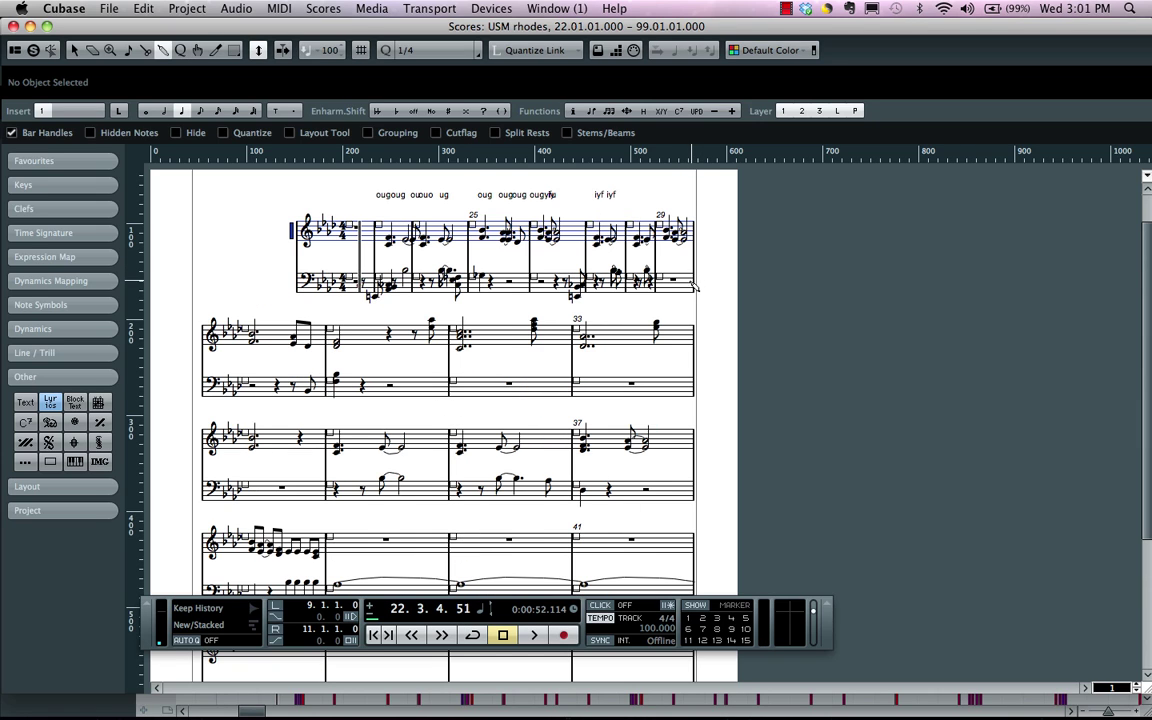
click(697, 352)
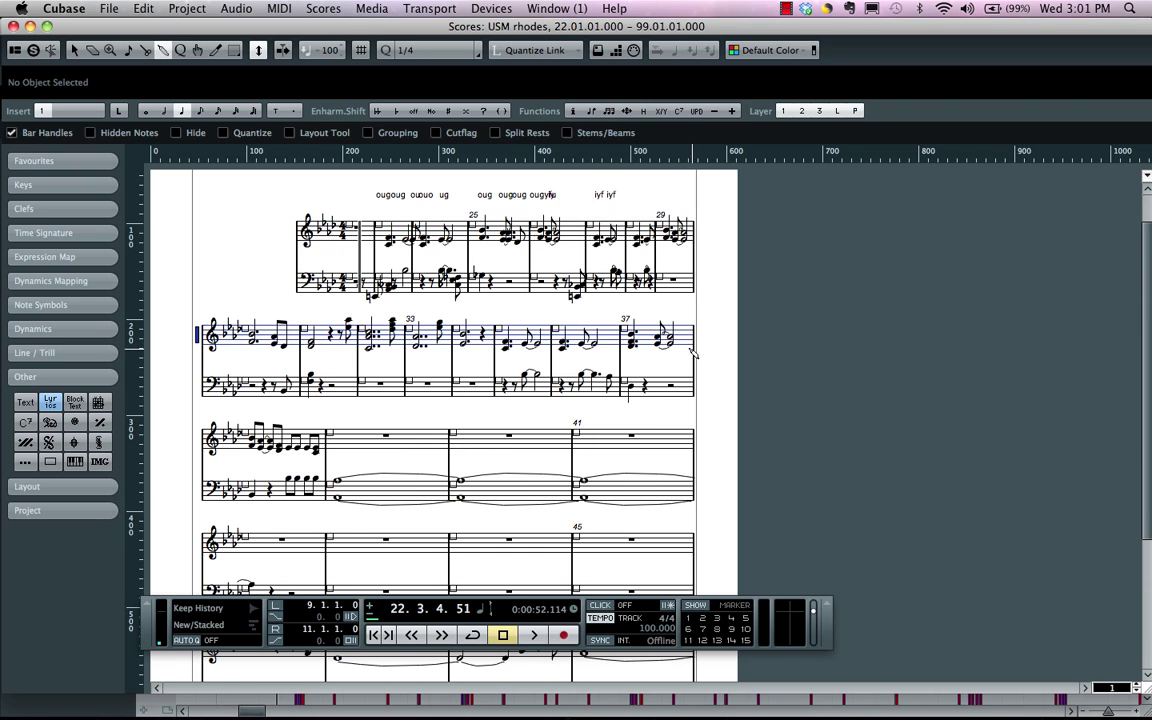
Step: Split the second and first systems so each line holds four bars
right_click(477, 346)
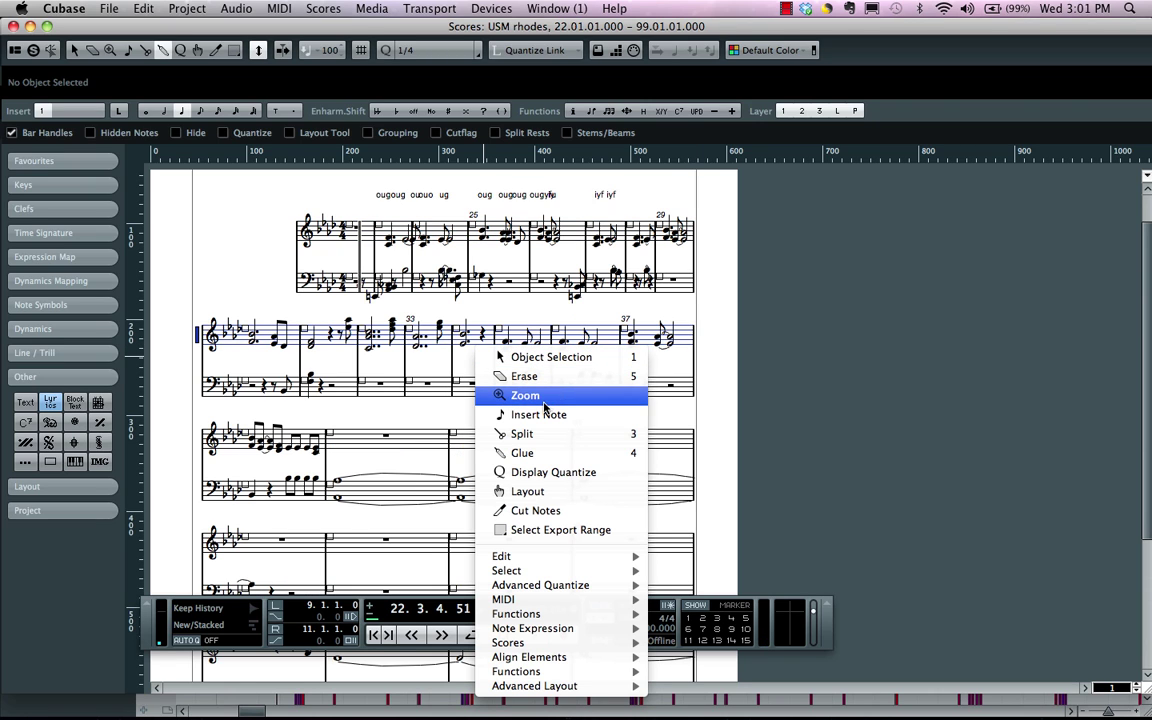
click(490, 434)
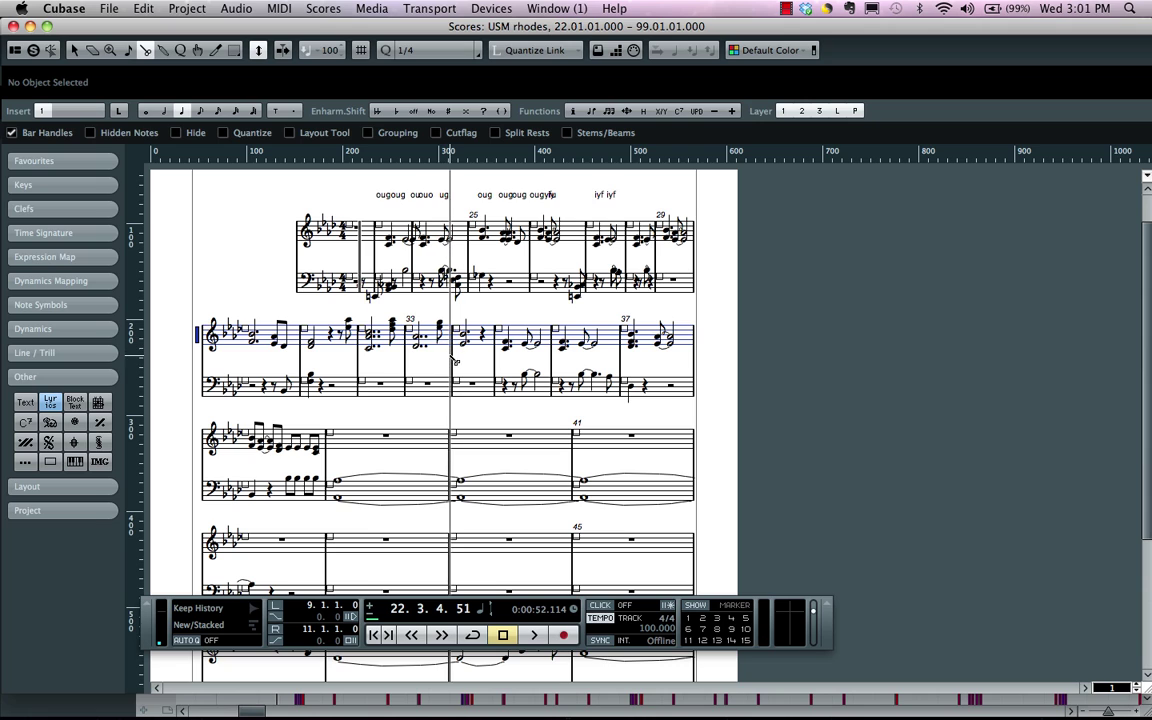
click(457, 361)
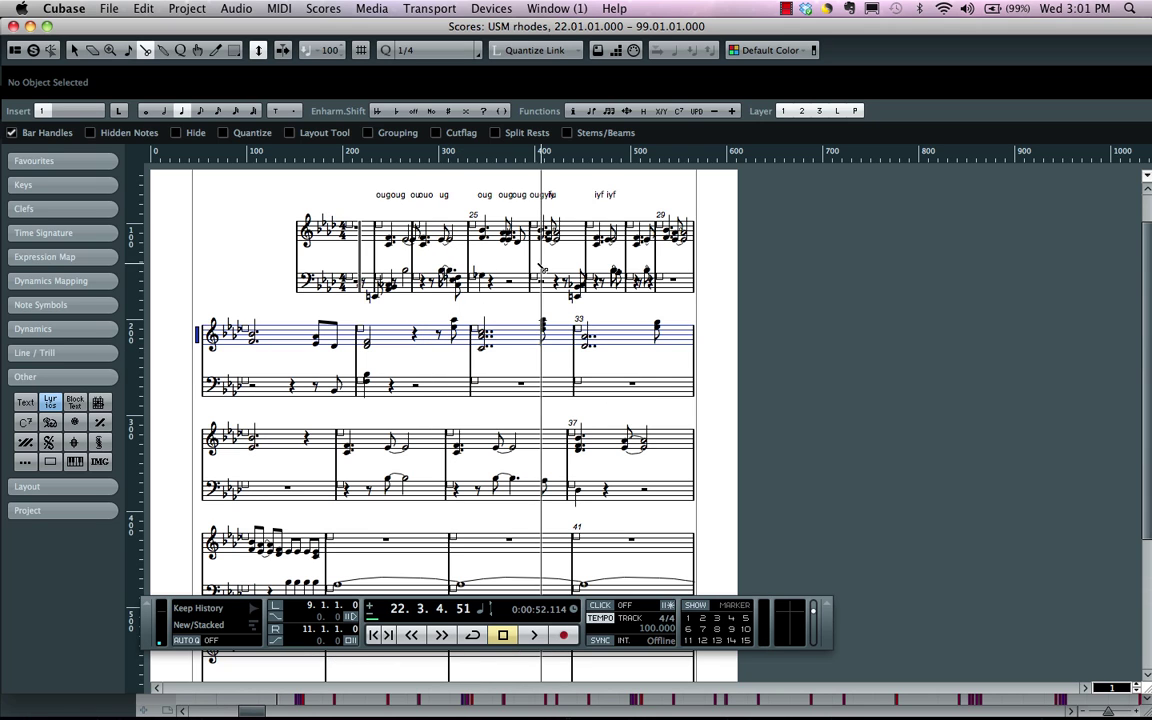
click(484, 243)
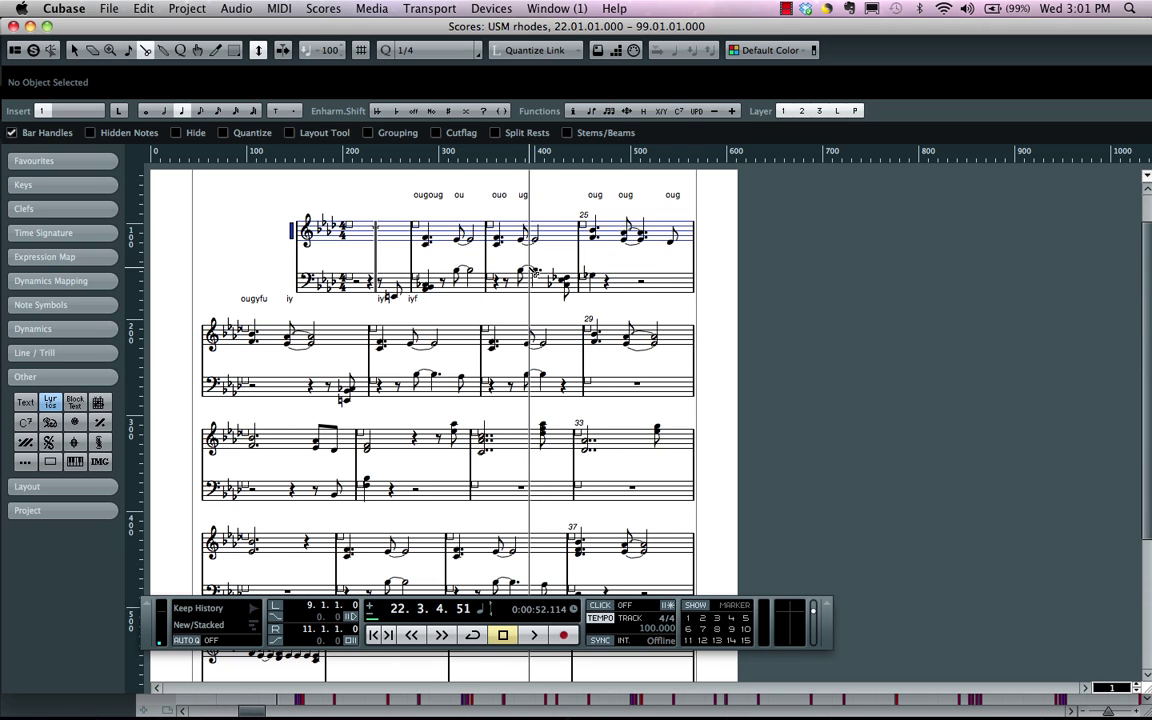
Step: With the Layout tool, reposition the first system's bass staff and drag the second system's treble staff down
right_click(283, 263)
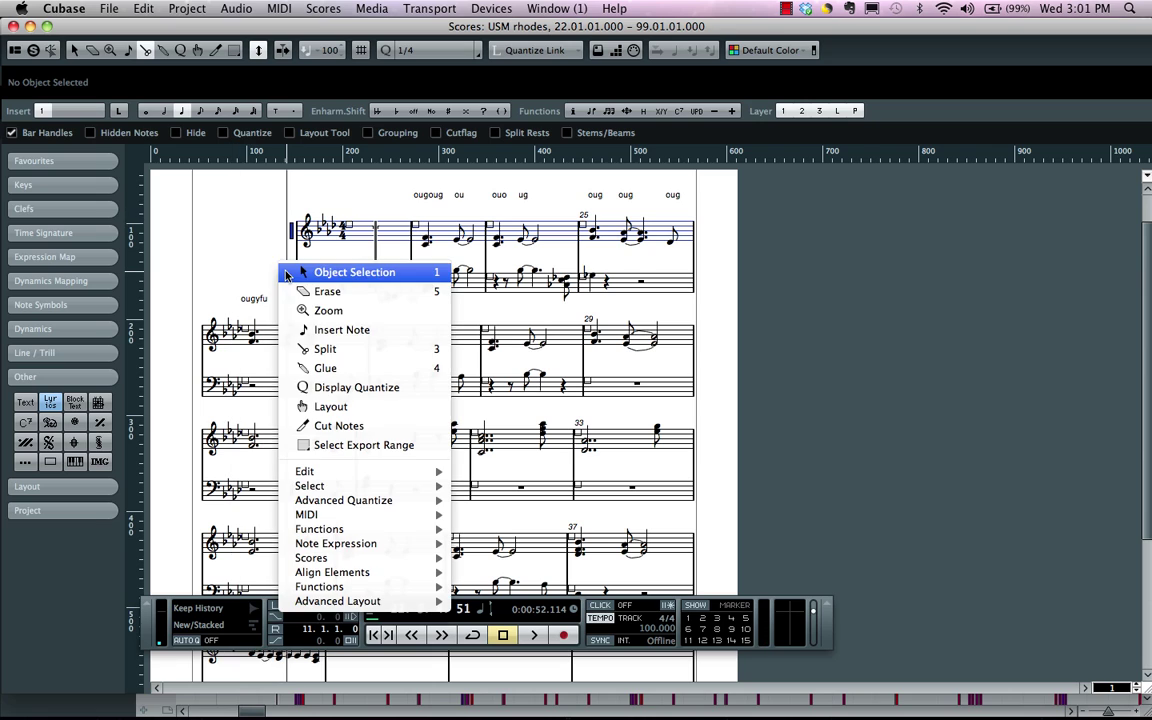
click(330, 404)
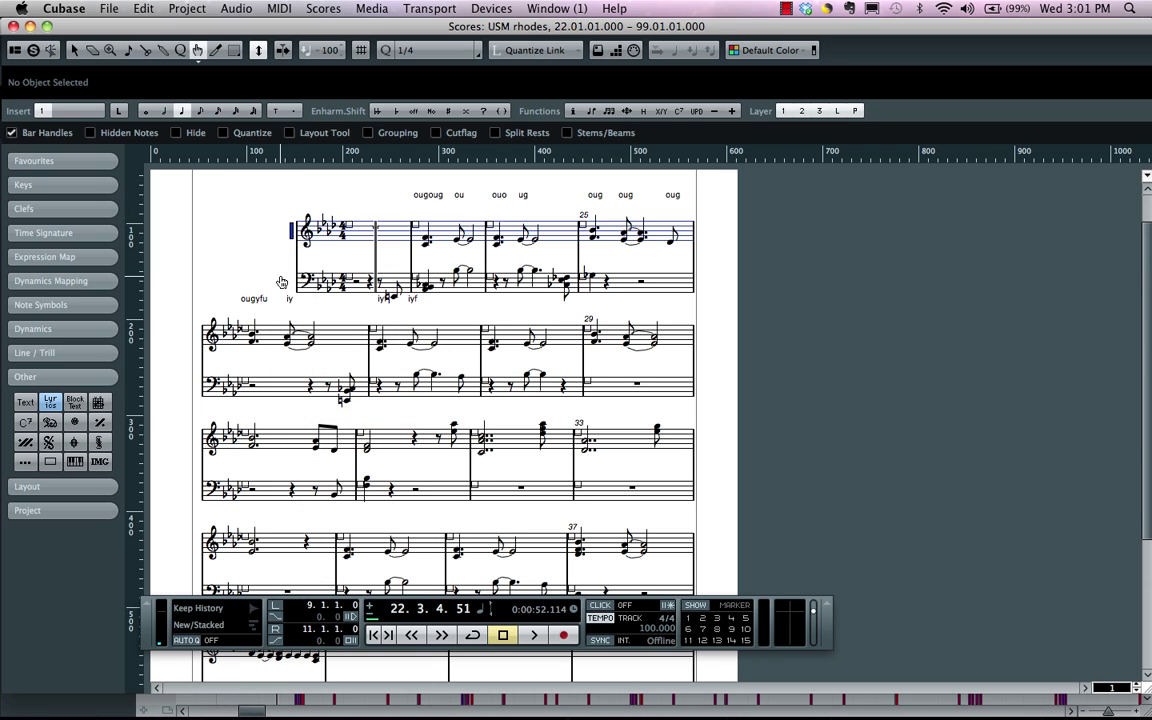
click(300, 282)
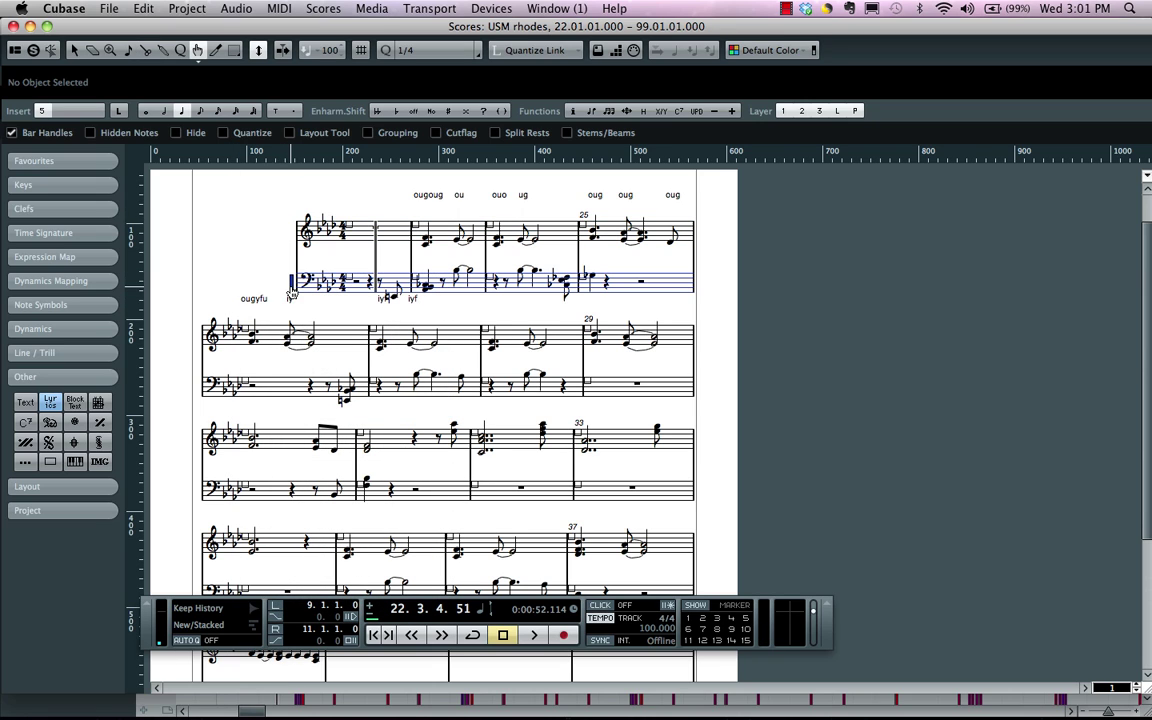
mouse_move(291, 294)
mouse_down()
mouse_move(291, 273)
mouse_move(291, 287)
mouse_up()
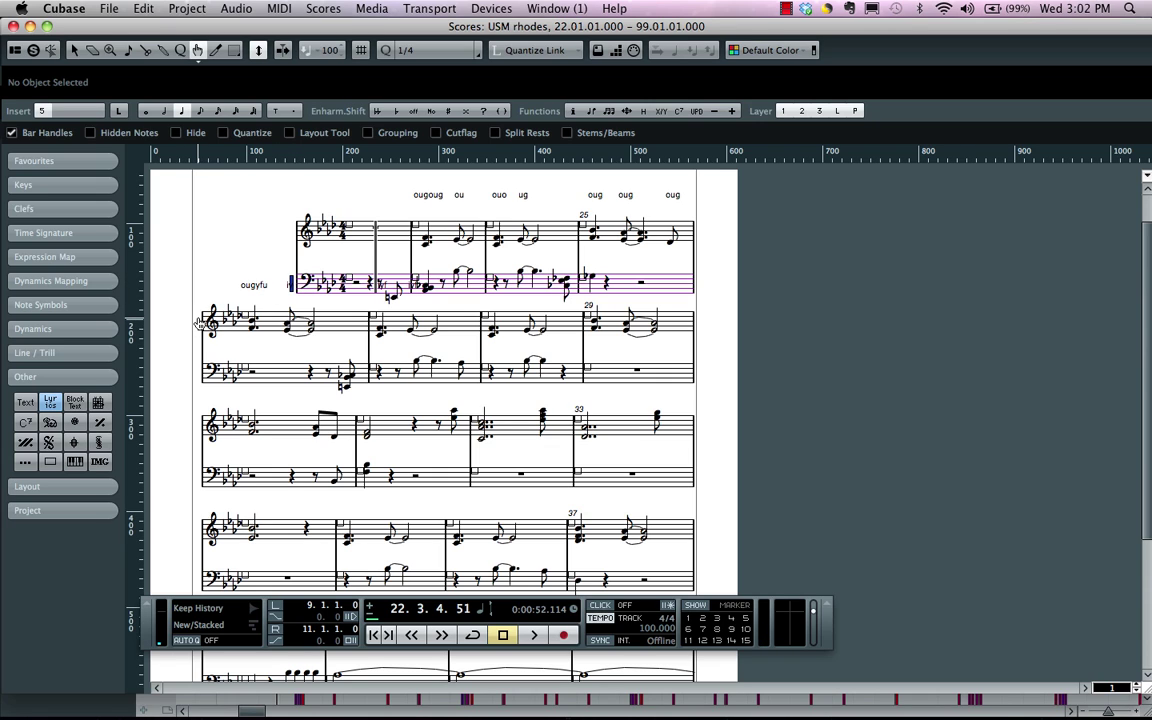
drag(198, 322, 198, 358)
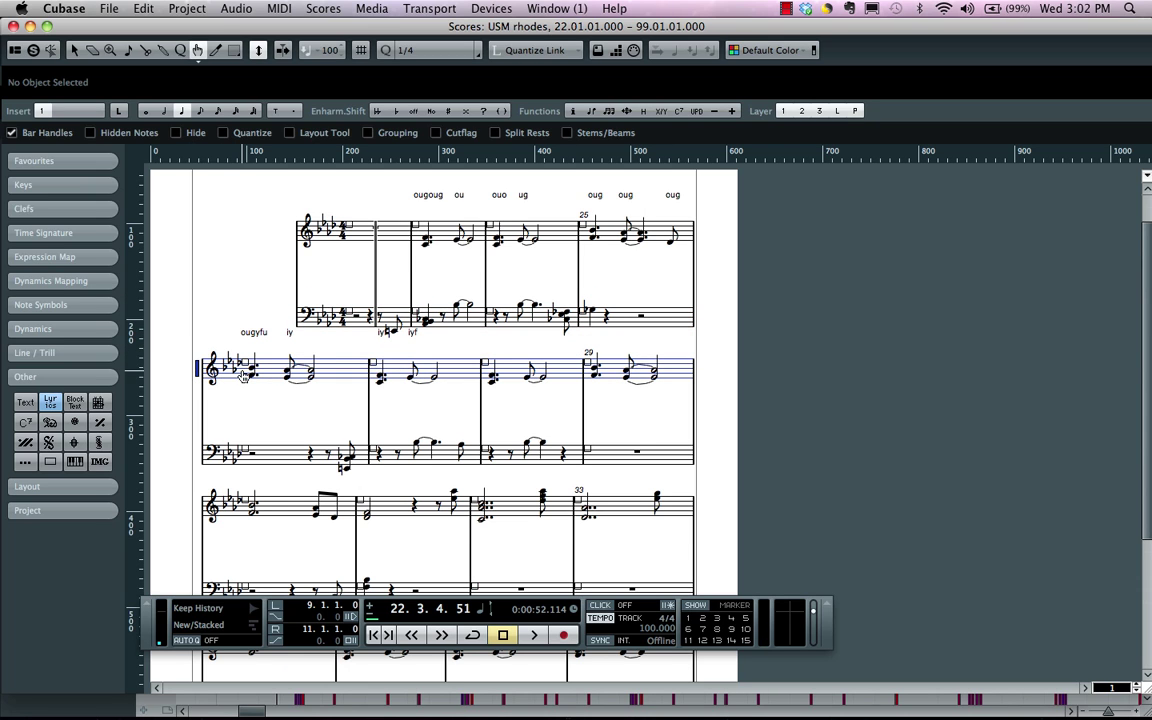
scroll(243, 376, down, 2)
scroll(243, 376, up, 5)
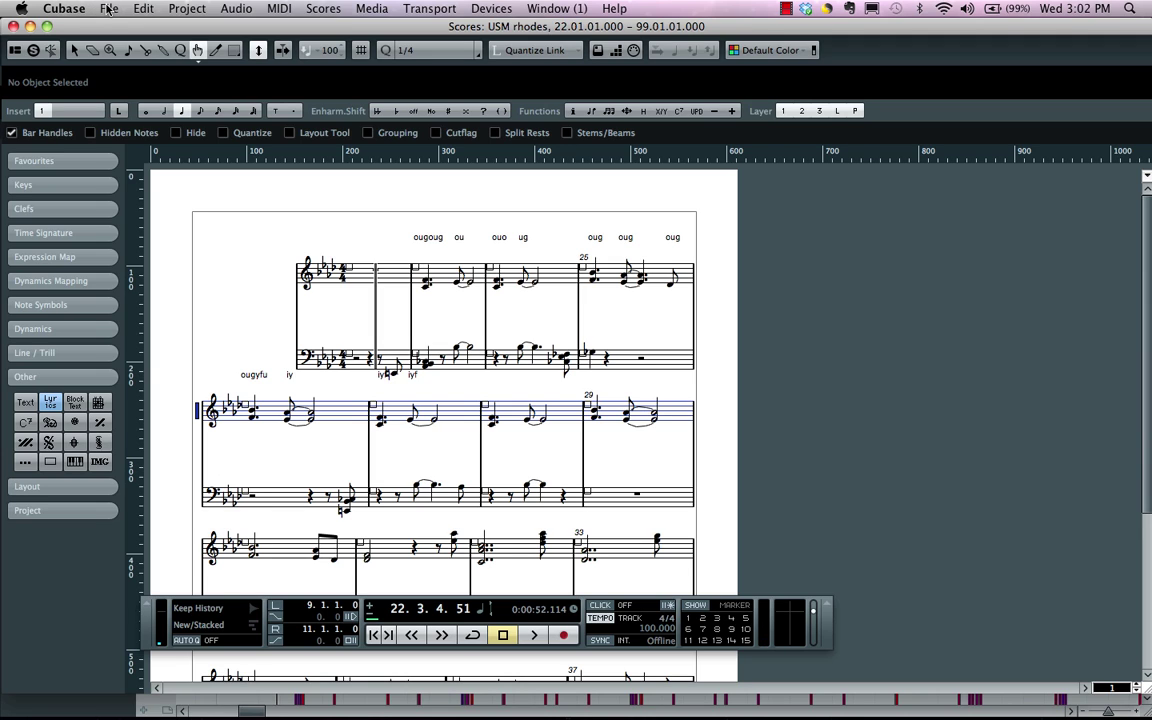
click(108, 9)
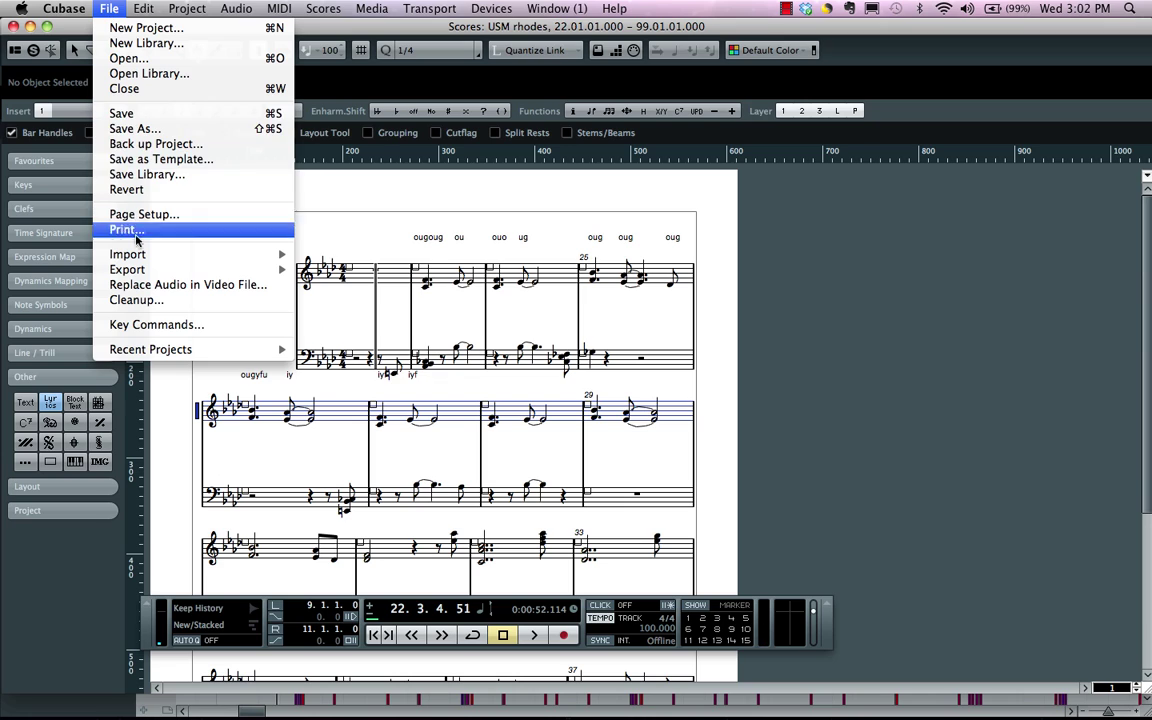
mouse_move(139, 271)
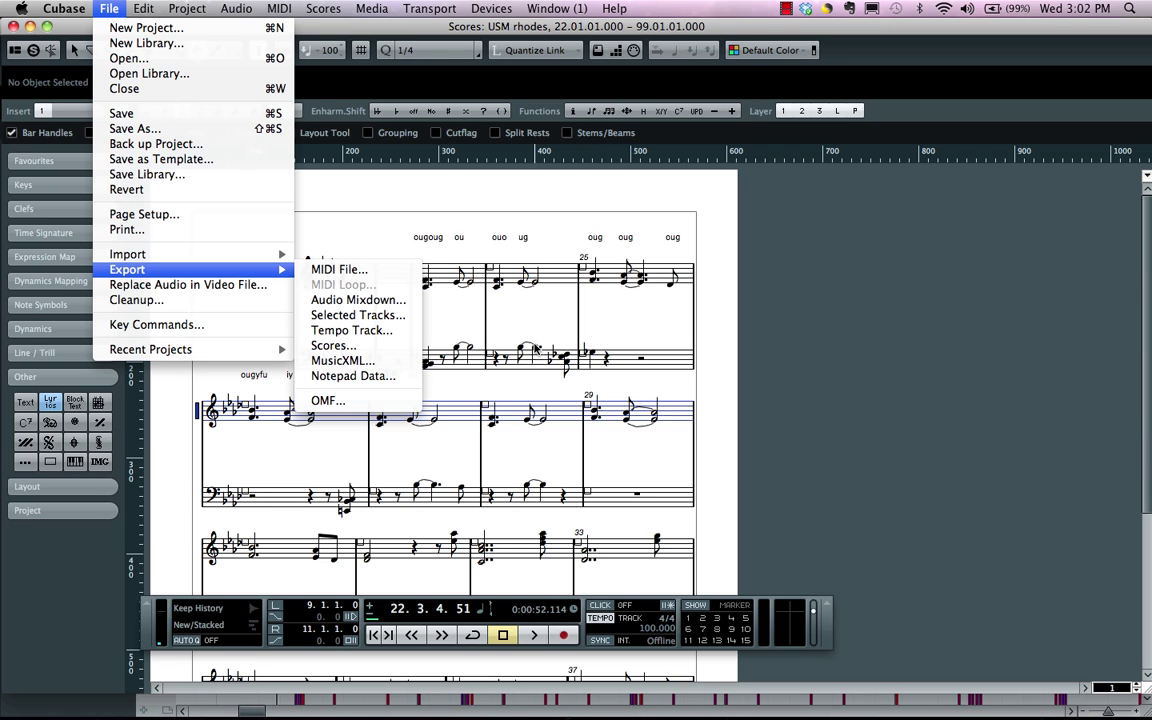
click(530, 314)
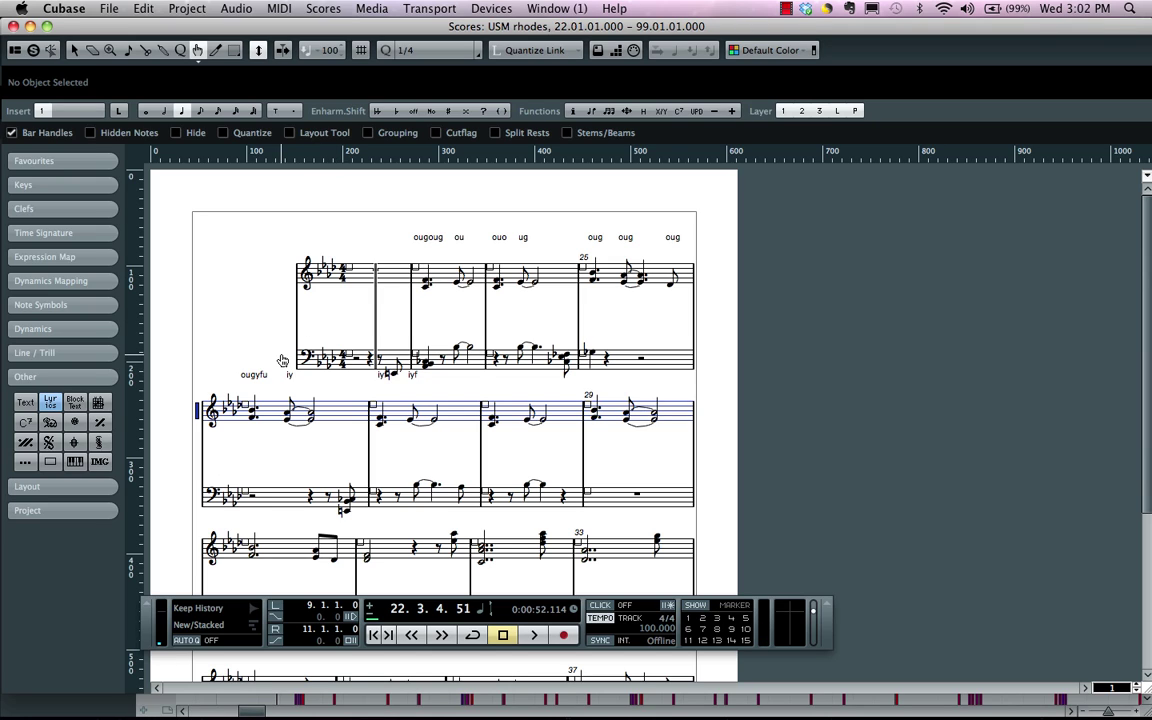
key(super+s)
key(super+s)
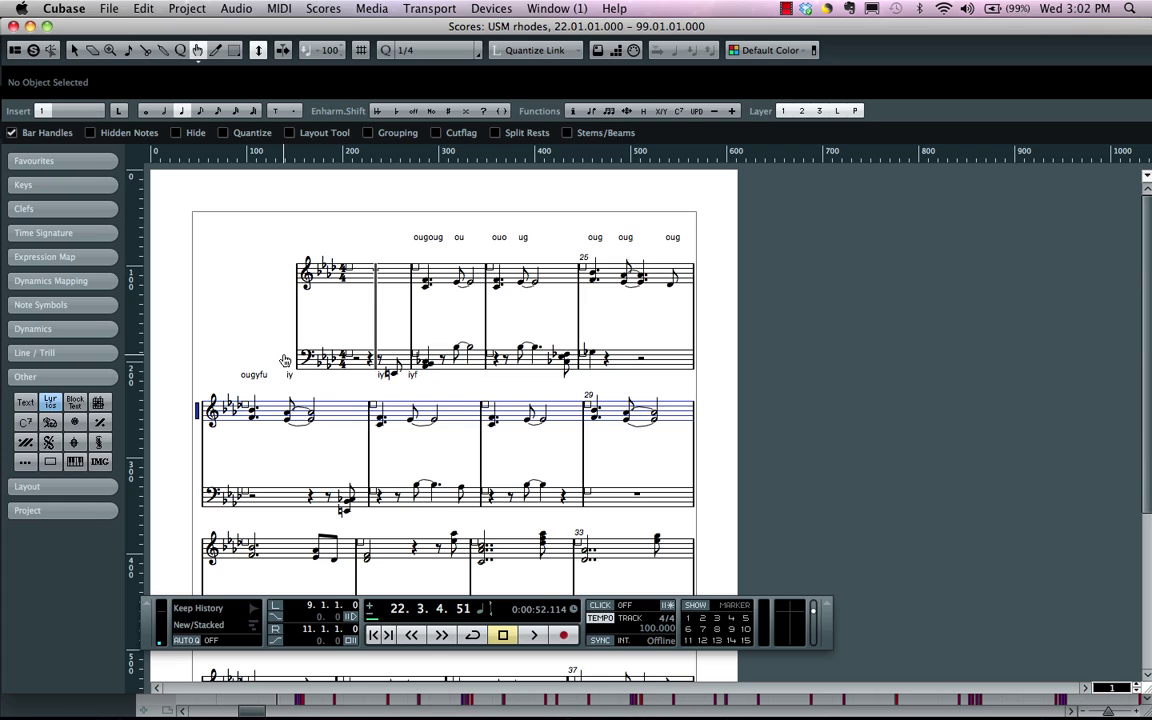